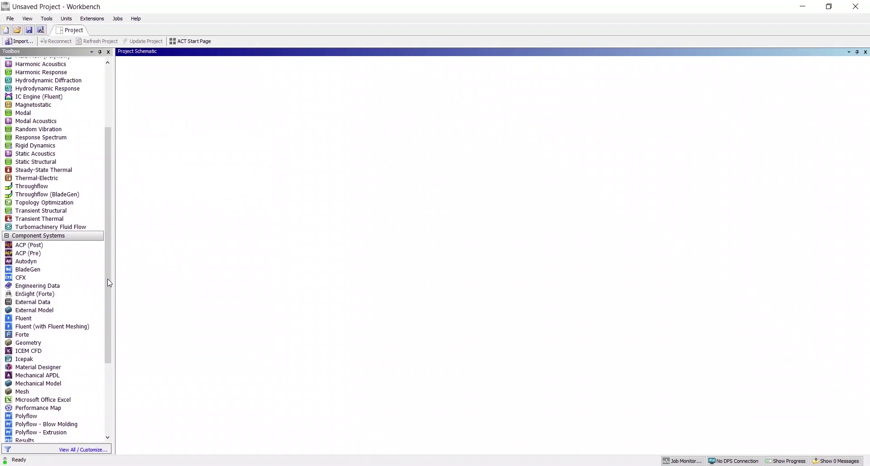
# Add a Geometry system to the project and start a new DesignModeler geometry from cell A2
pyautogui.doubleClick(27, 344)
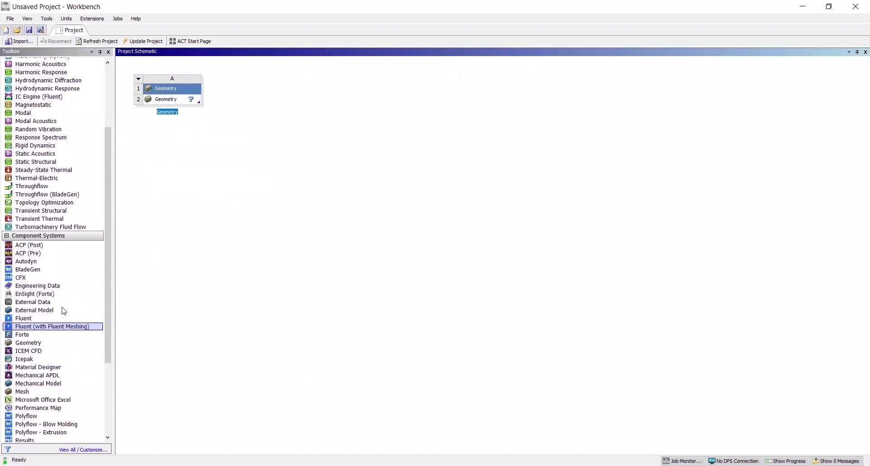
pyautogui.rightClick(168, 102)
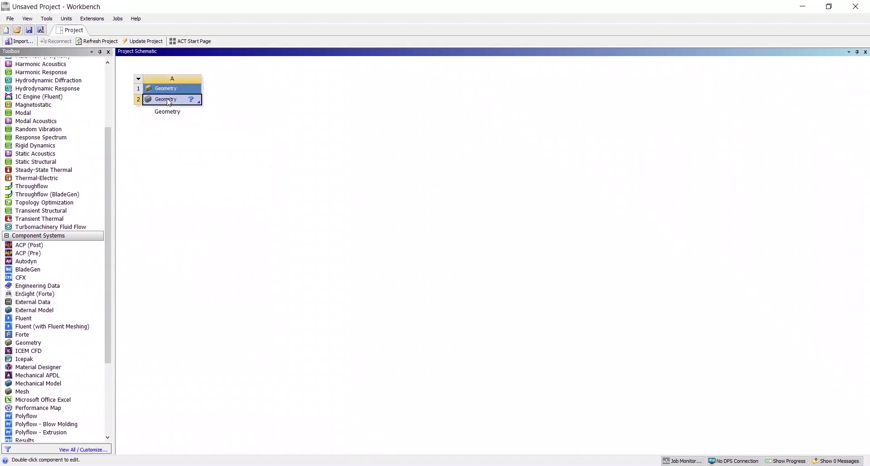
pyautogui.click(185, 114)
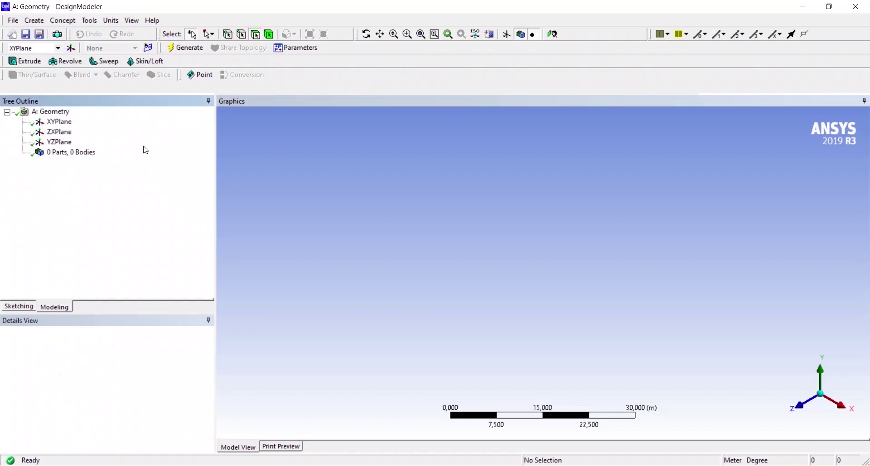
# Set model units to centimetres and create Sketch1 on the YZPlane, viewed face-on
pyautogui.click(110, 21)
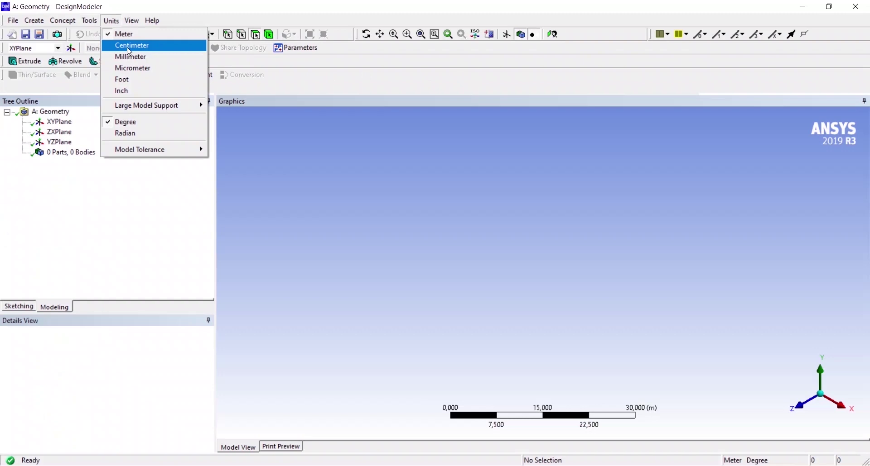
pyautogui.click(129, 46)
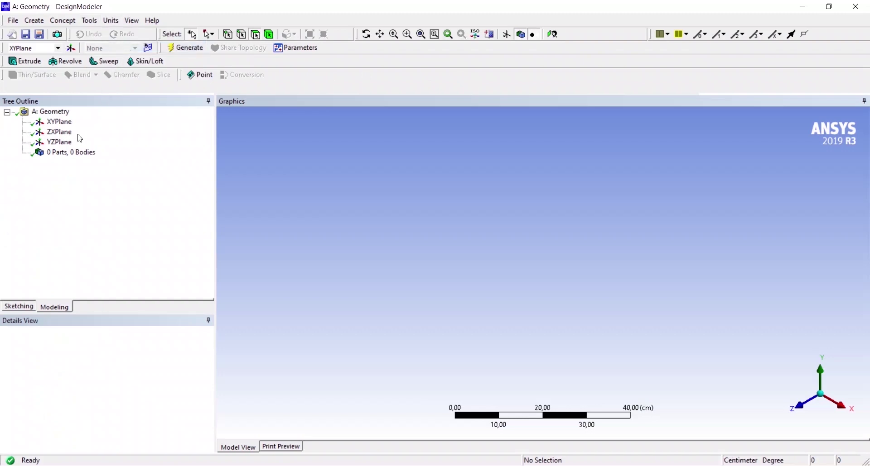
pyautogui.click(60, 142)
pyautogui.click(552, 34)
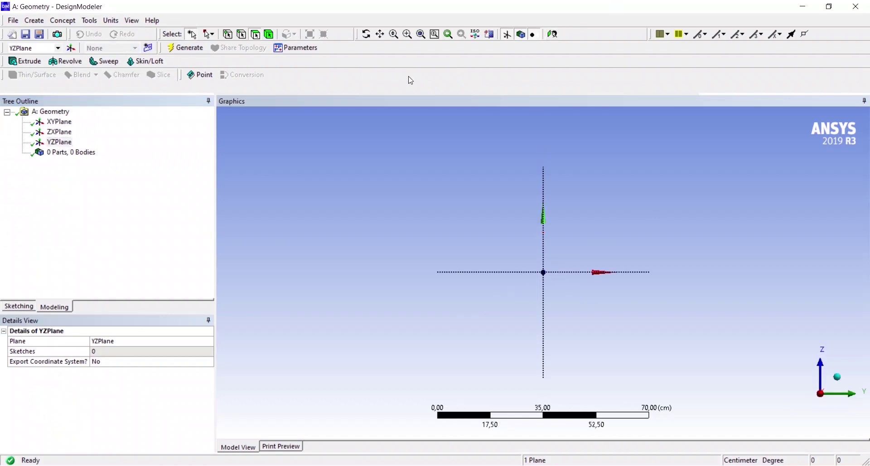
pyautogui.click(148, 48)
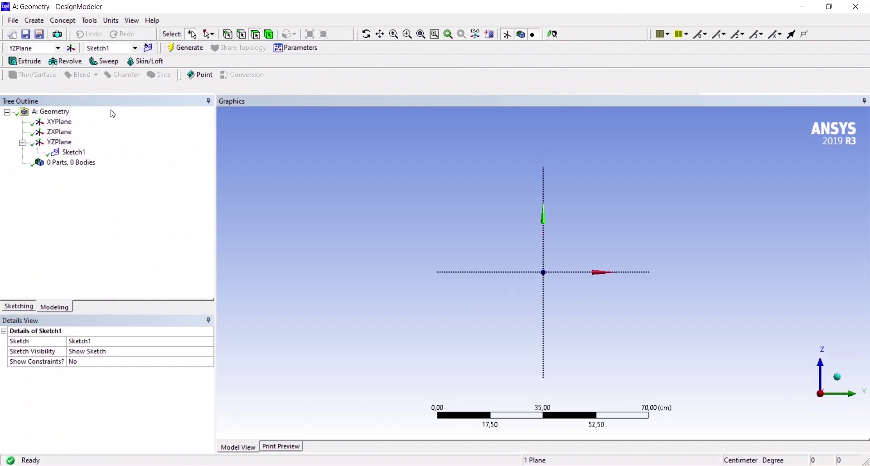
pyautogui.click(73, 153)
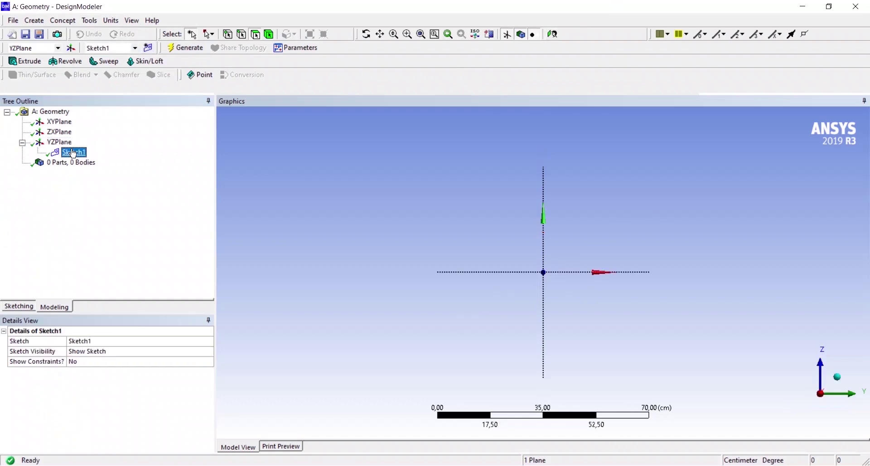
pyautogui.click(16, 308)
# Draw a circle centred on the origin and dimension its diameter D1 to 10 cm
pyautogui.click(24, 208)
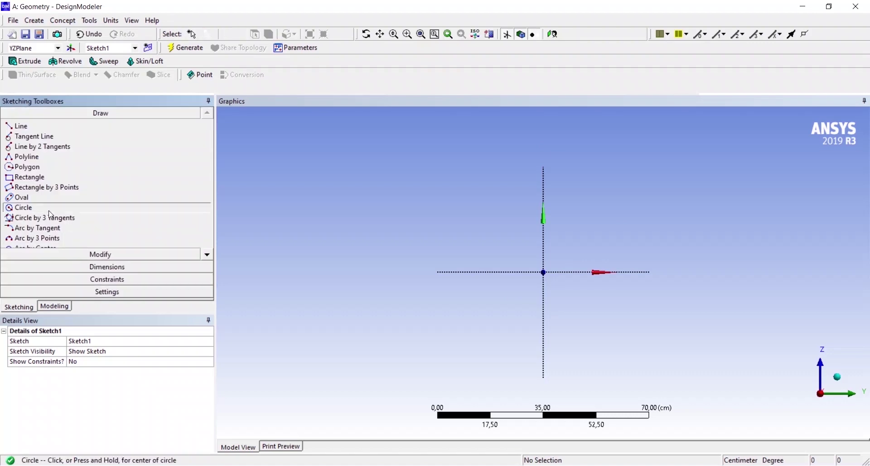
pyautogui.click(544, 272)
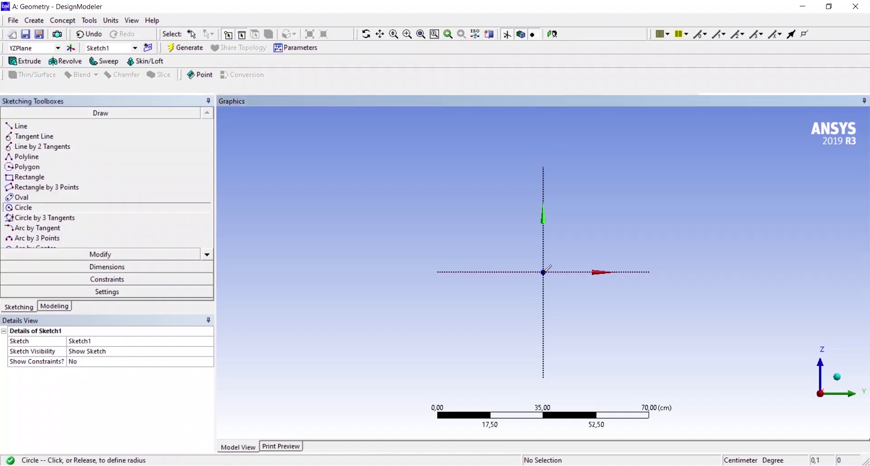
pyautogui.click(534, 232)
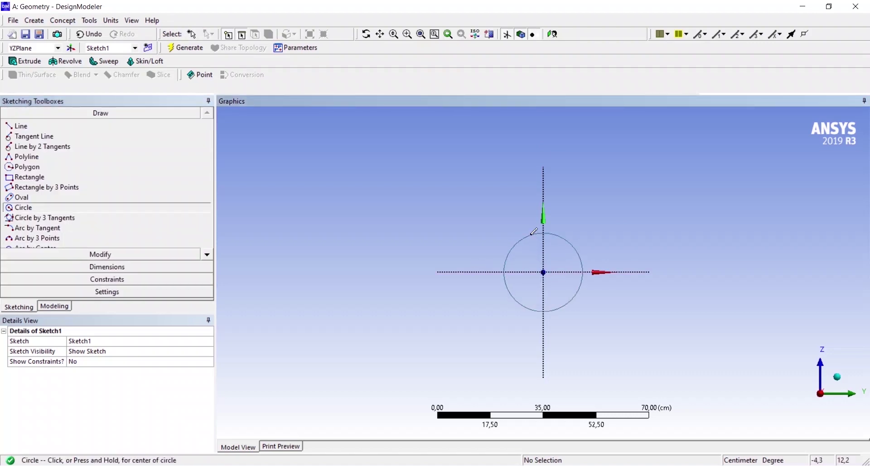
pyautogui.click(131, 269)
pyautogui.click(532, 241)
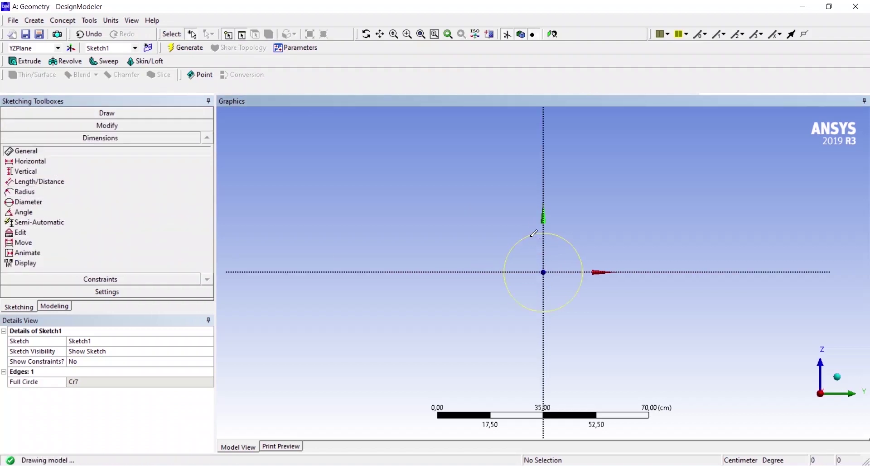
pyautogui.click(532, 255)
pyautogui.click(127, 383)
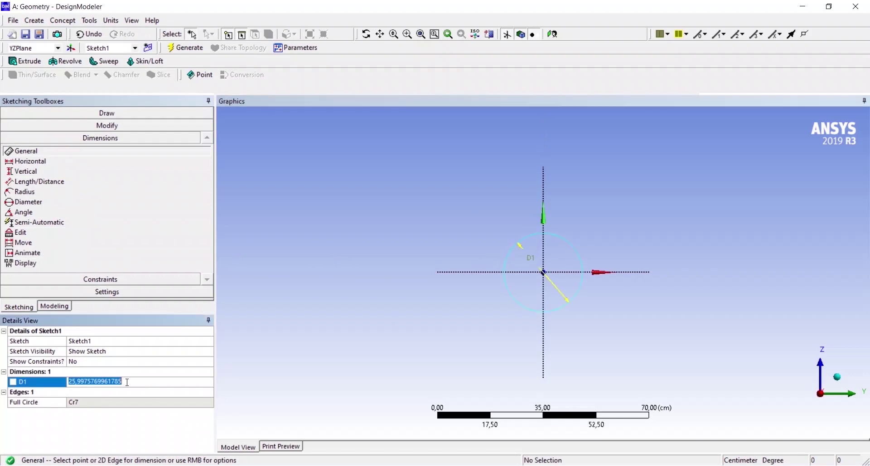
pyautogui.write('10')
pyautogui.press('Return')
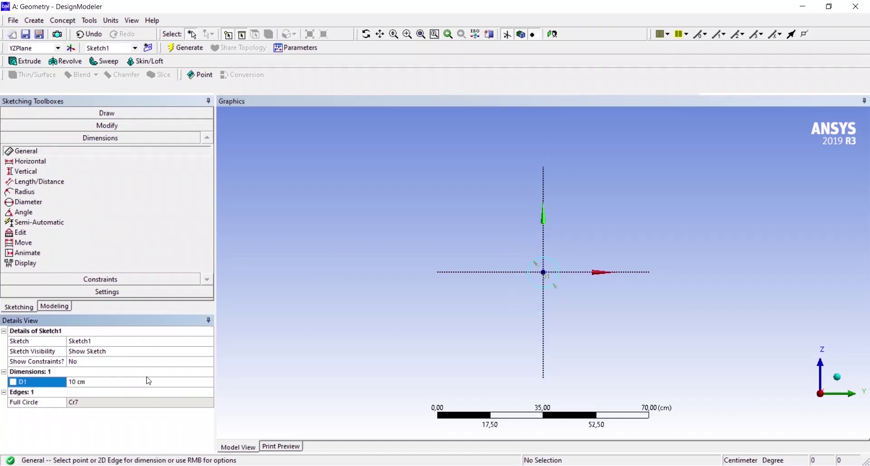
pyautogui.click(196, 50)
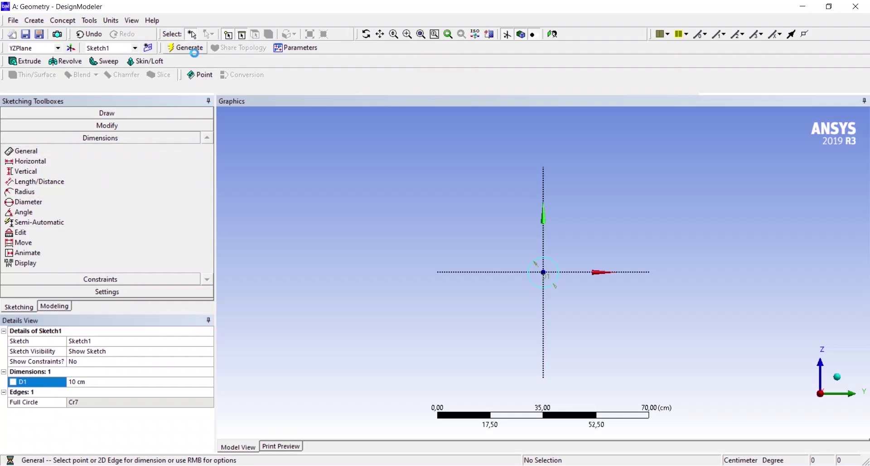
# Create Sketch2 on the XYPlane, viewed face-on
pyautogui.click(59, 308)
pyautogui.click(58, 125)
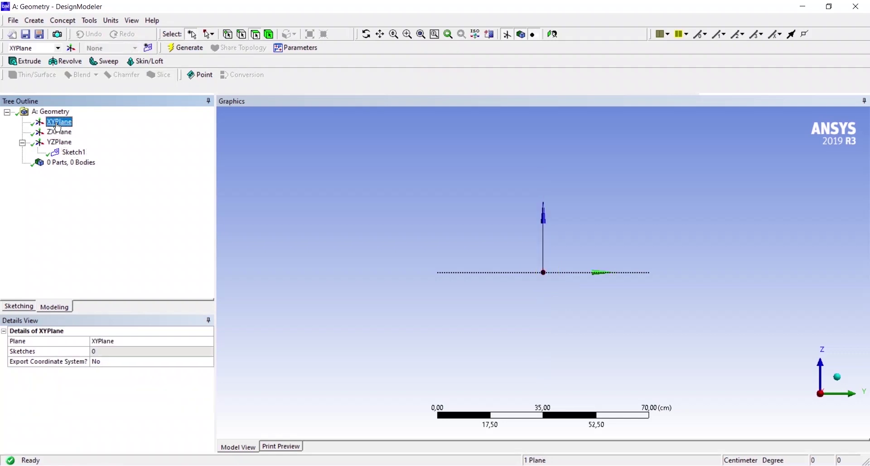
pyautogui.click(552, 34)
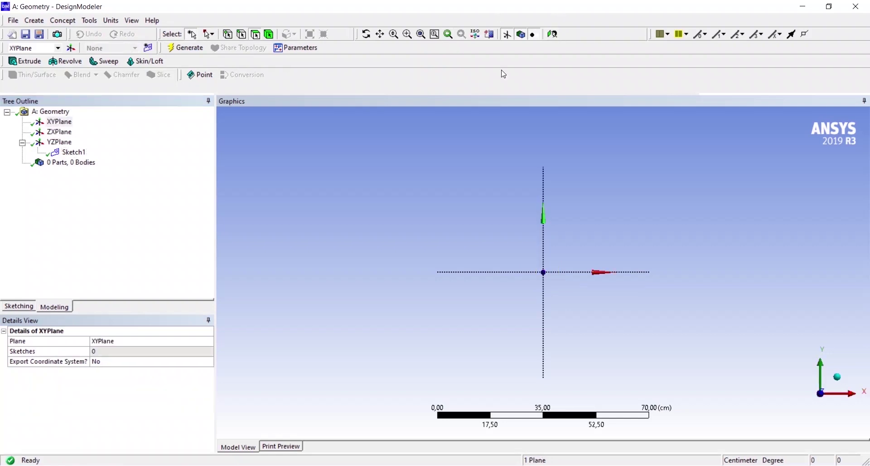
pyautogui.click(151, 48)
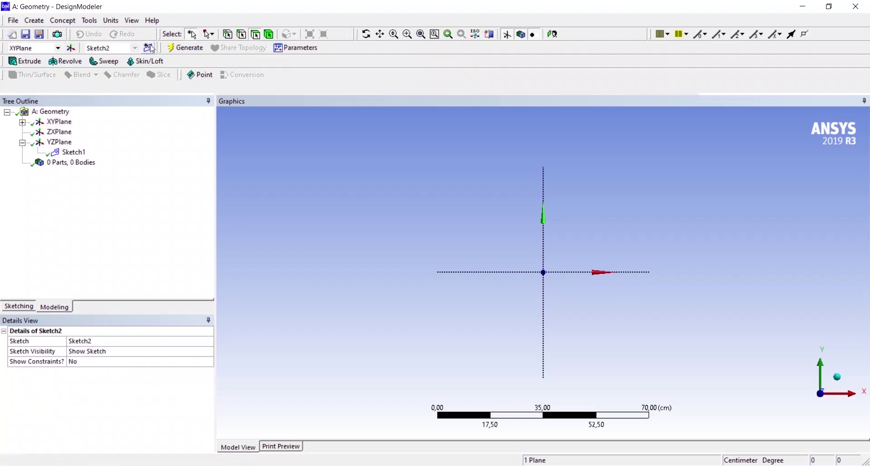
pyautogui.click(74, 132)
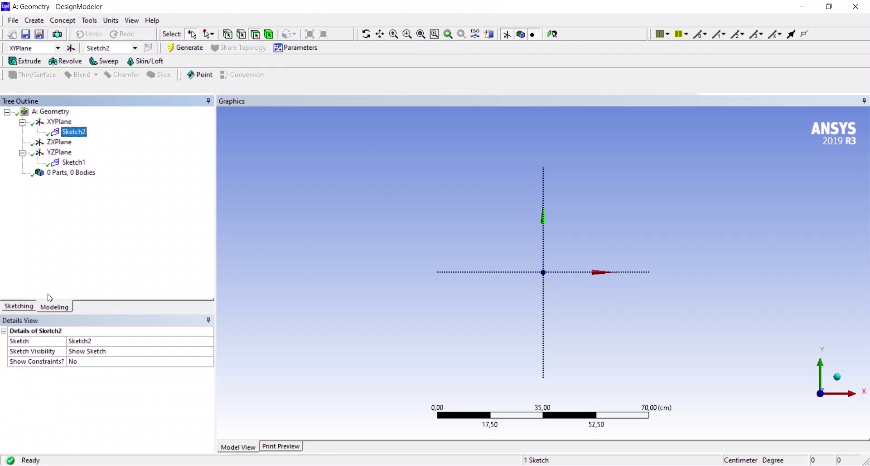
# Draw an L path: a horizontal line from the origin, then a vertical line upward
pyautogui.click(28, 311)
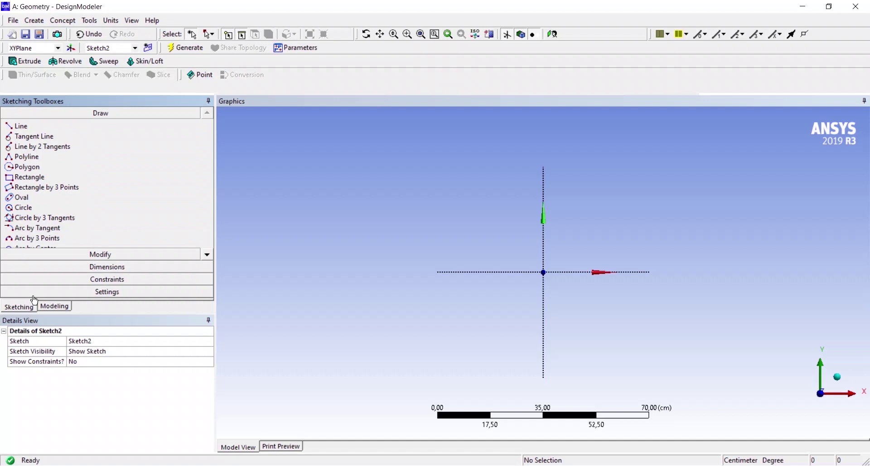
pyautogui.click(20, 127)
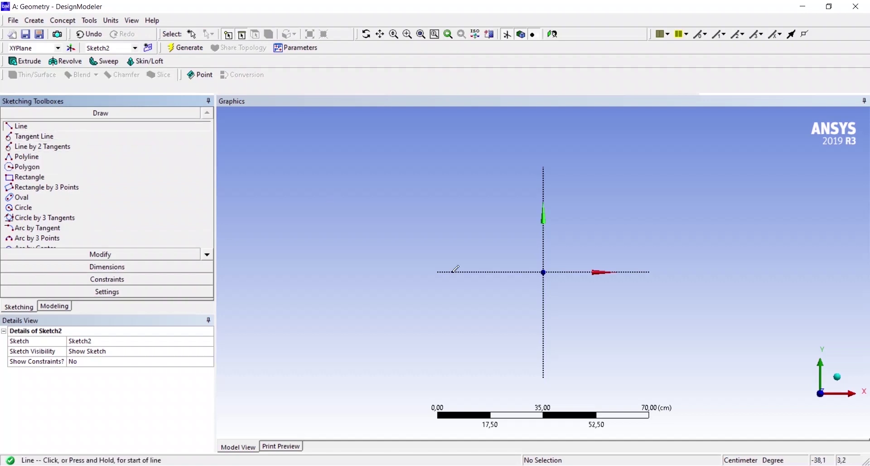
pyautogui.click(543, 272)
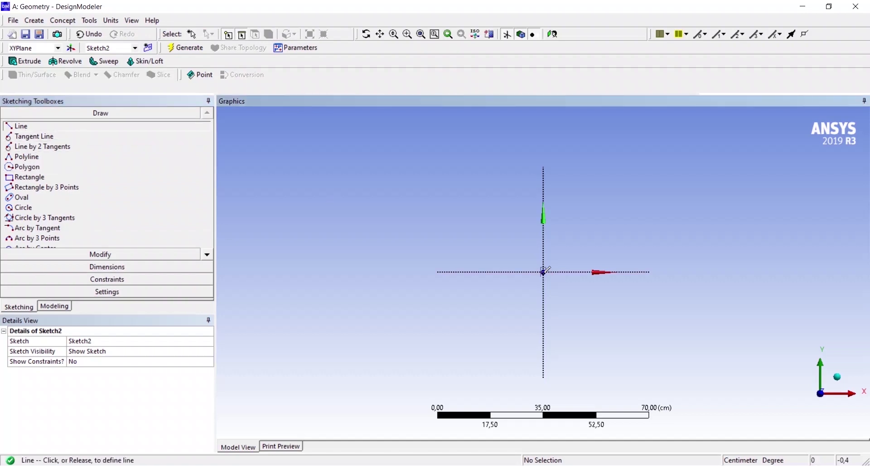
pyautogui.click(616, 272)
pyautogui.click(619, 270)
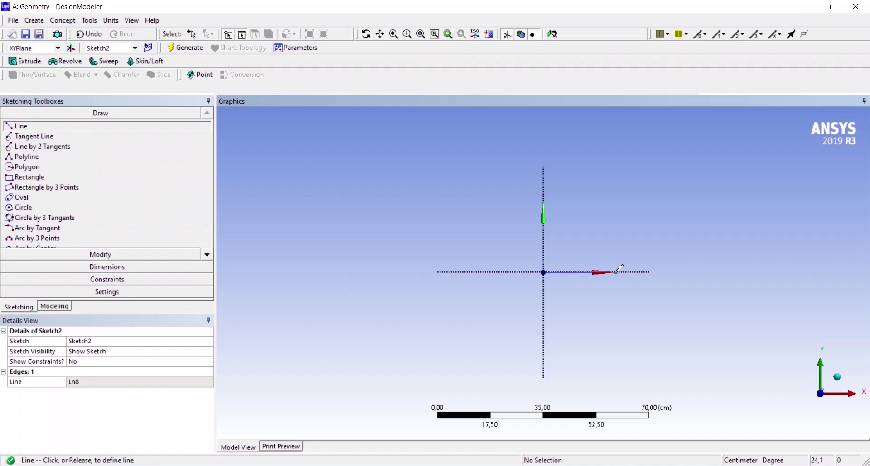
pyautogui.click(616, 187)
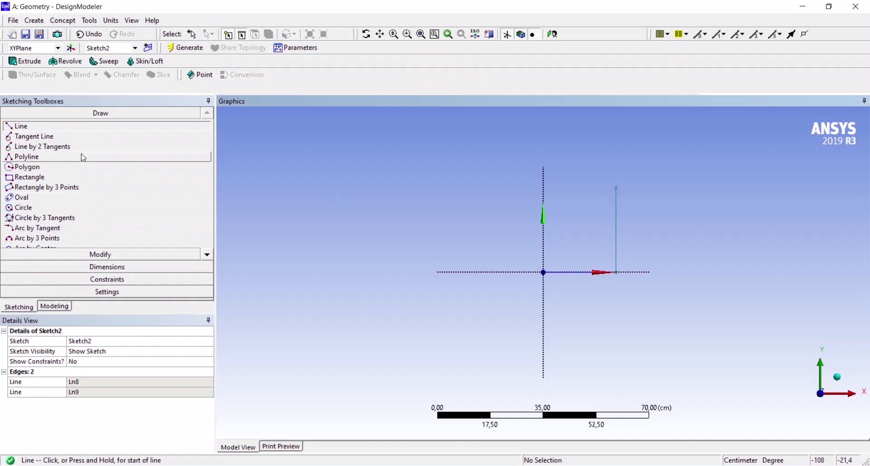
# Dimension the horizontal line H1 and vertical line V2, both to 30 cm
pyautogui.click(105, 267)
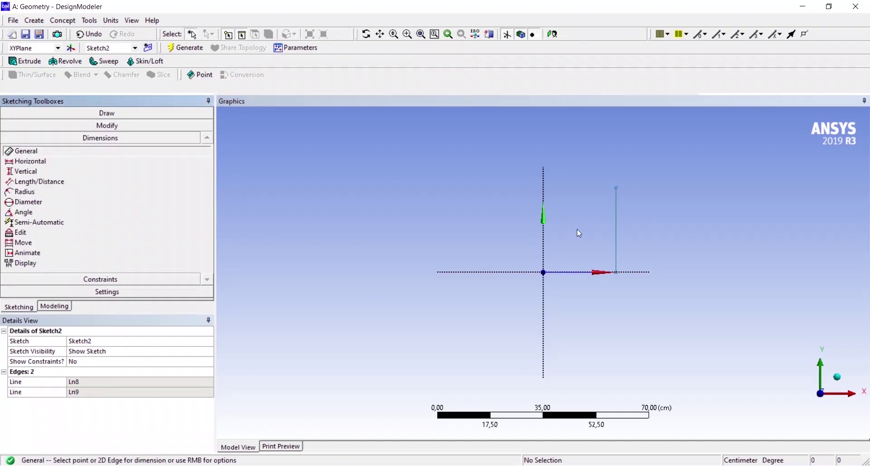
pyautogui.click(554, 278)
pyautogui.click(556, 289)
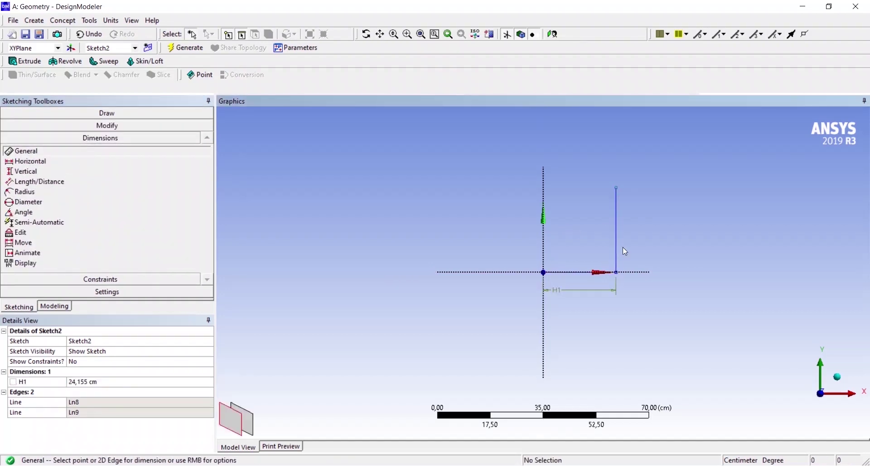
pyautogui.click(621, 250)
pyautogui.click(629, 246)
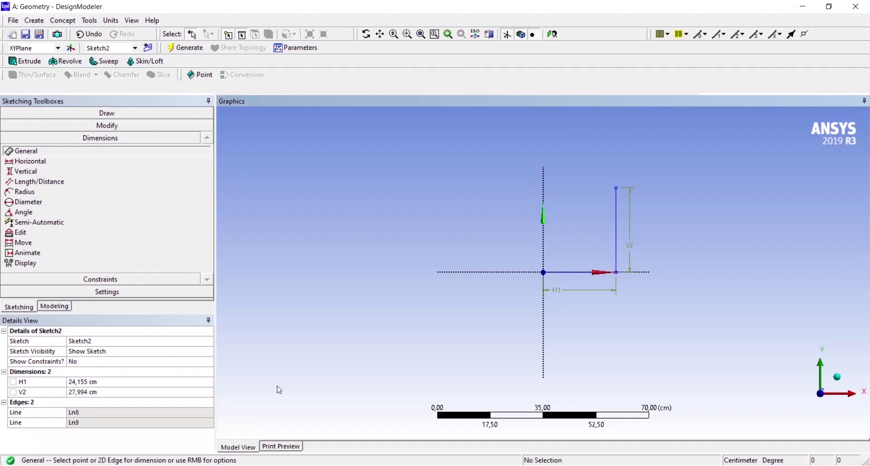
pyautogui.click(180, 382)
pyautogui.write('30')
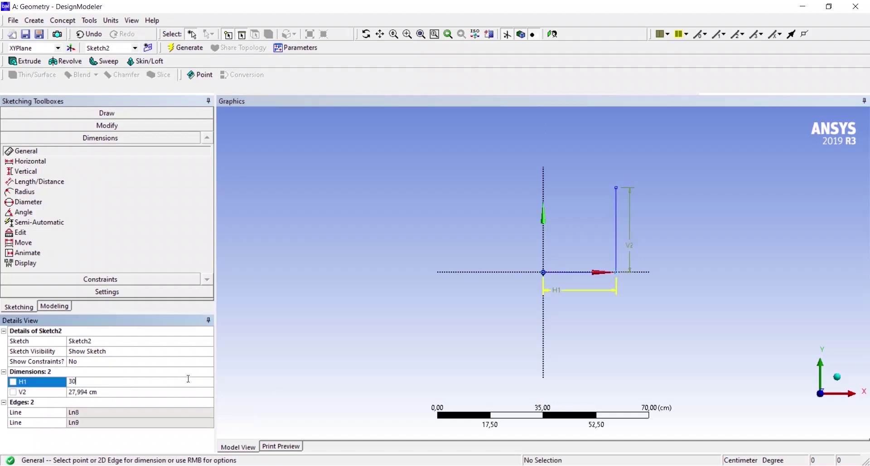
pyautogui.press('Return')
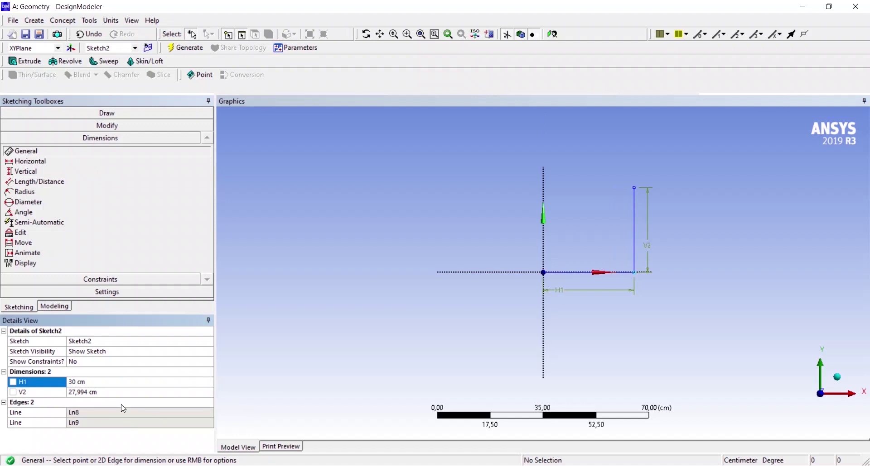
pyautogui.click(121, 392)
pyautogui.write('30')
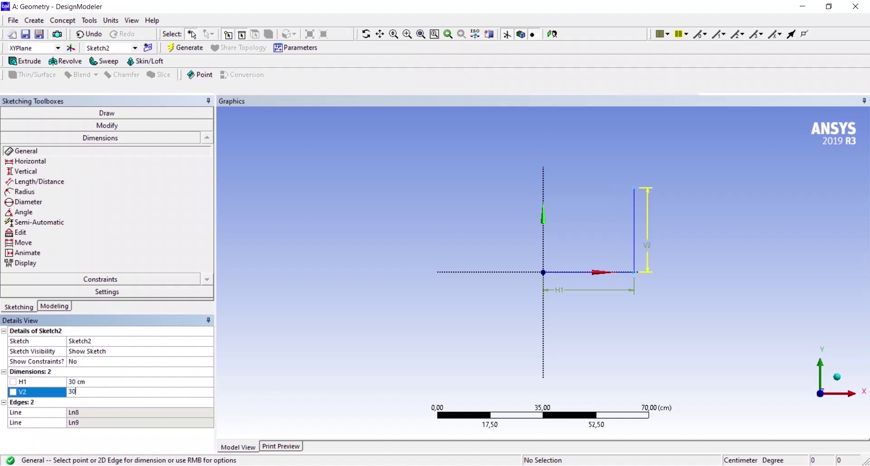
pyautogui.press('Return')
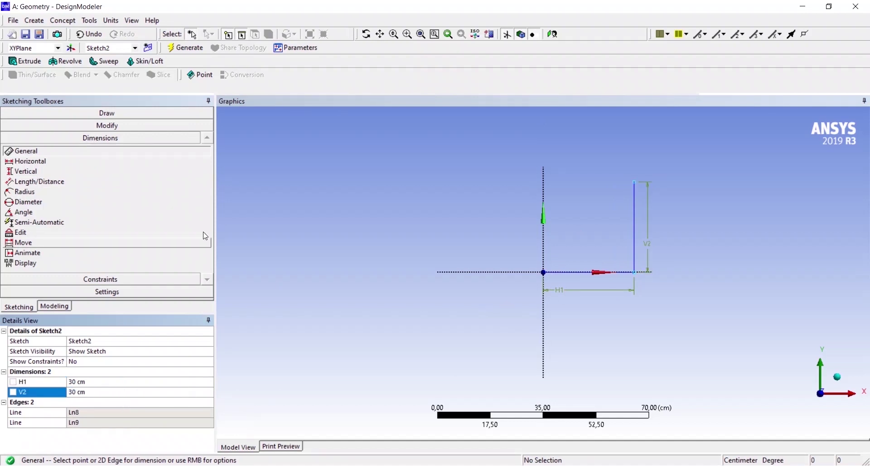
# Fillet the corner between the vertical and horizontal lines of Sketch2
pyautogui.click(161, 130)
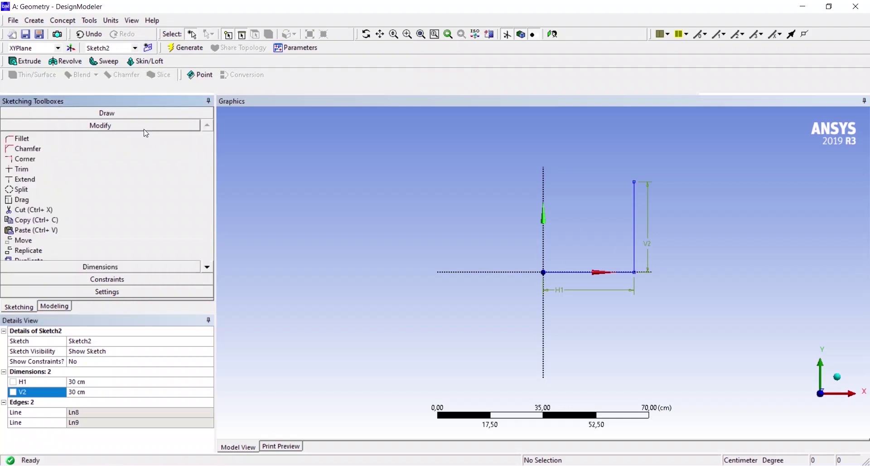
pyautogui.click(121, 141)
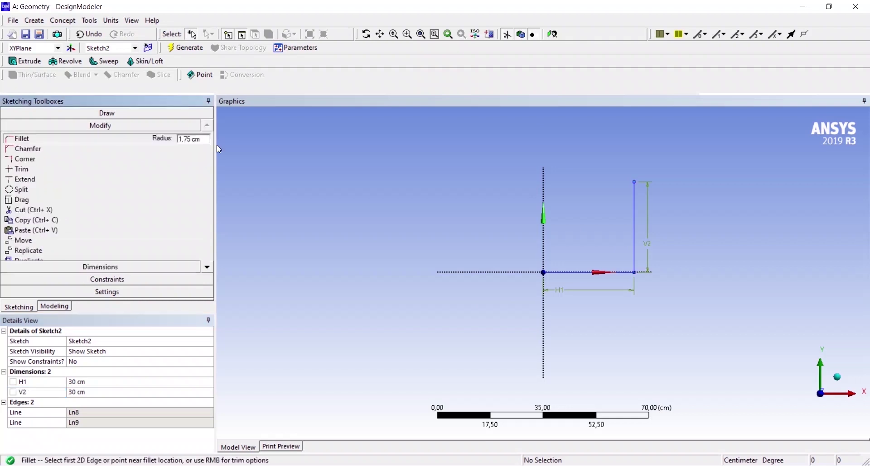
pyautogui.click(634, 263)
pyautogui.click(619, 273)
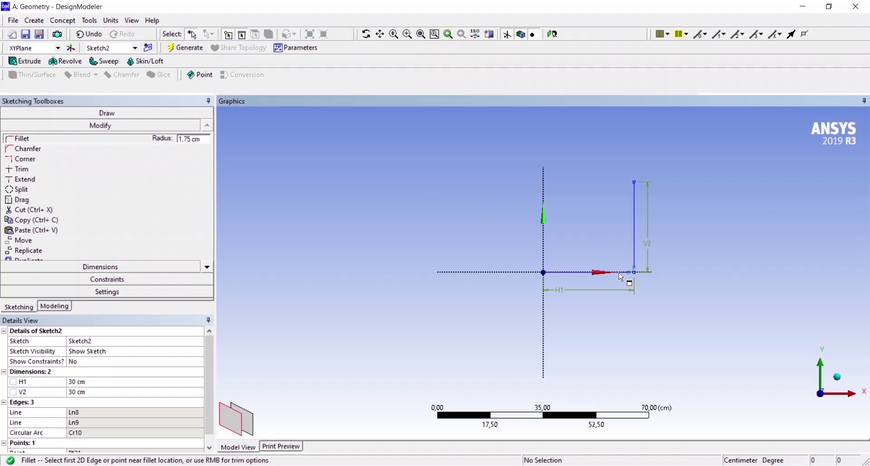
# Set the fillet arc radius R3 to 10 cm, regenerate, and return to the model tree
pyautogui.click(100, 267)
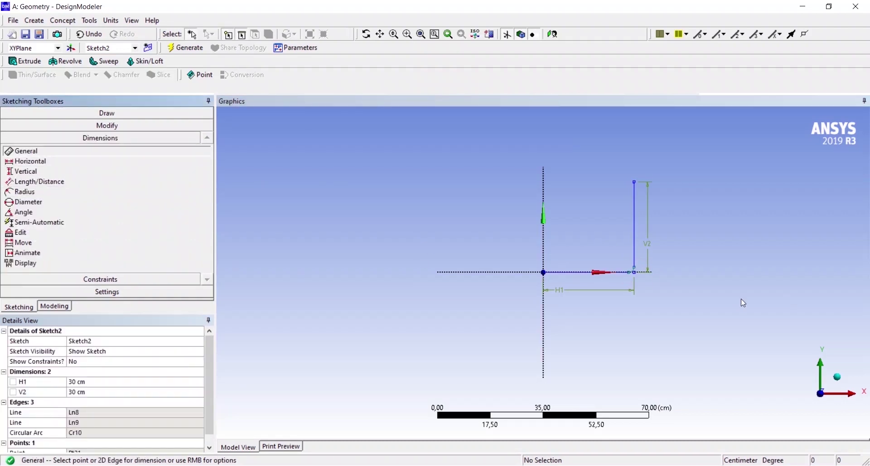
pyautogui.click(82, 193)
pyautogui.click(634, 269)
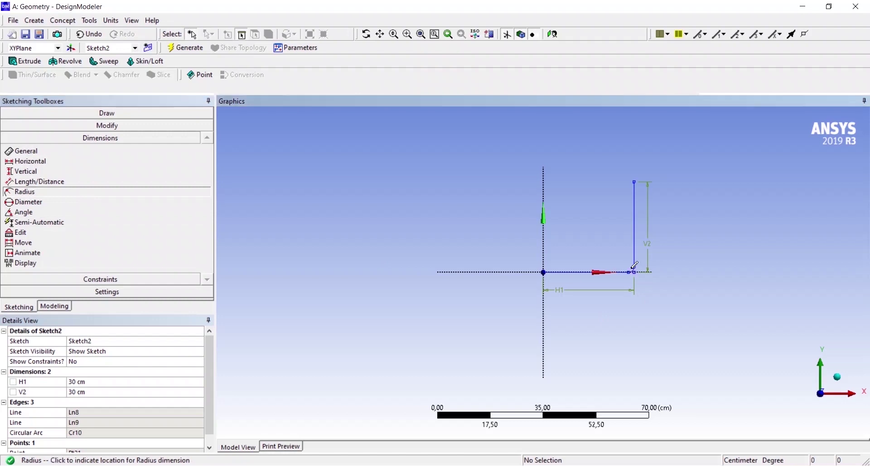
pyautogui.click(633, 263)
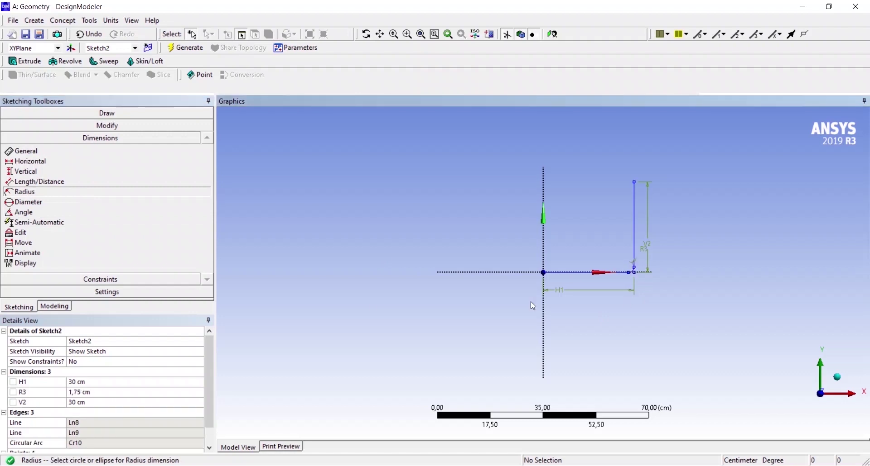
pyautogui.click(156, 392)
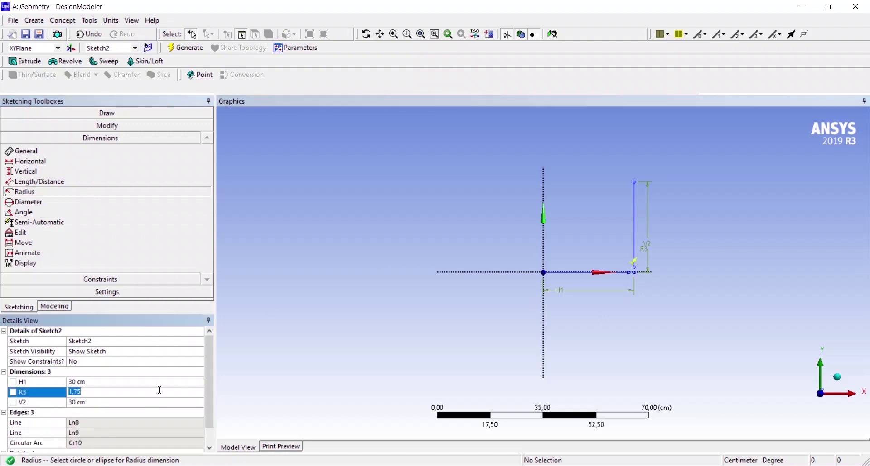
pyautogui.write('10')
pyautogui.press('Return')
pyautogui.click(187, 51)
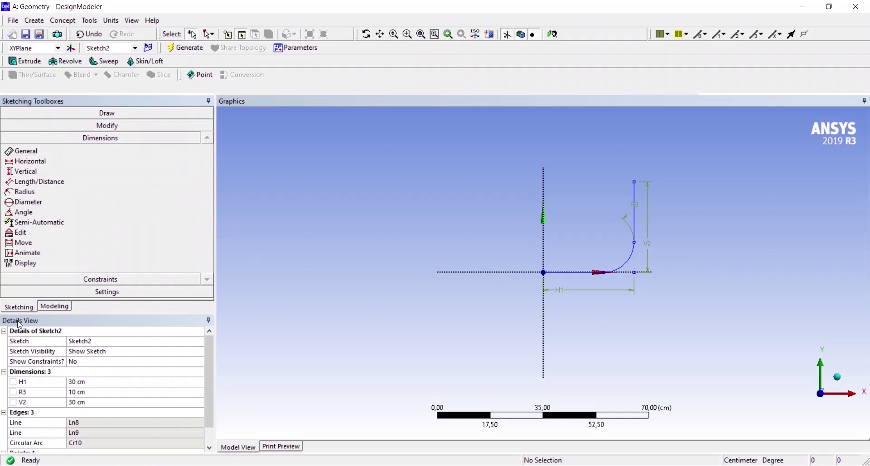
pyautogui.click(33, 310)
pyautogui.click(45, 310)
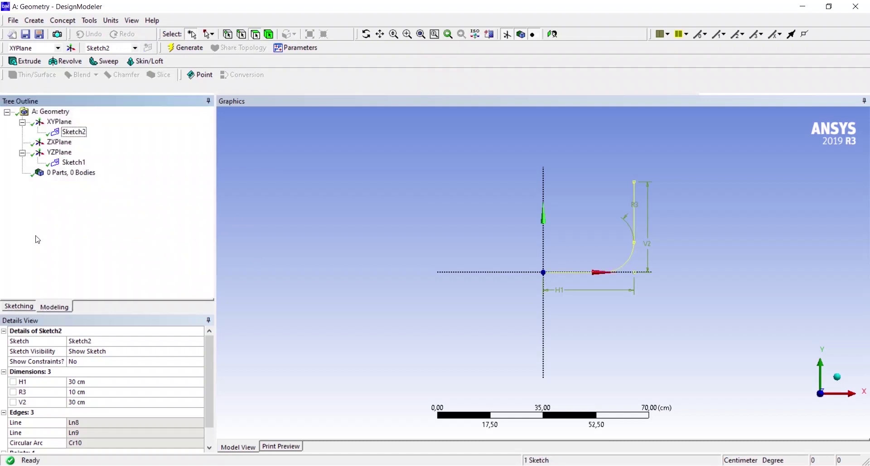
# Start a Sweep feature with Sketch1 picked for the profile, orbiting to see the sketches
pyautogui.click(104, 61)
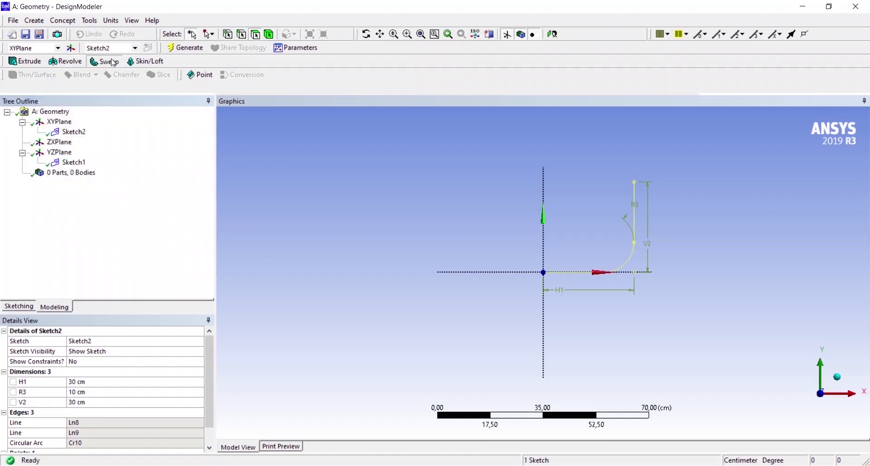
pyautogui.click(74, 163)
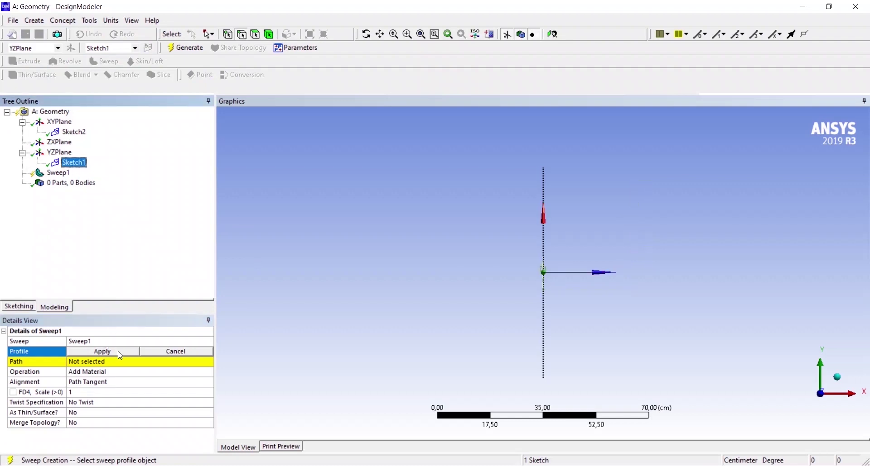
pyautogui.middleClick(472, 324)
pyautogui.moveTo(473, 324); pyautogui.dragTo(409, 340, button='middle')
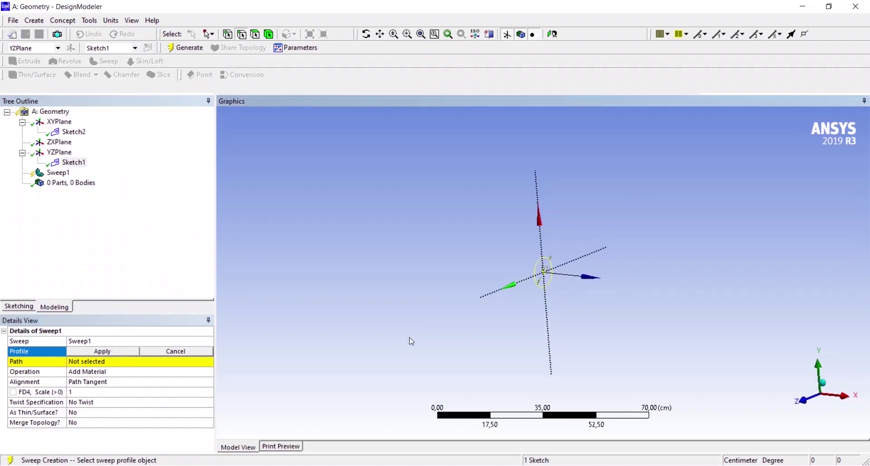
pyautogui.rightClick(336, 244)
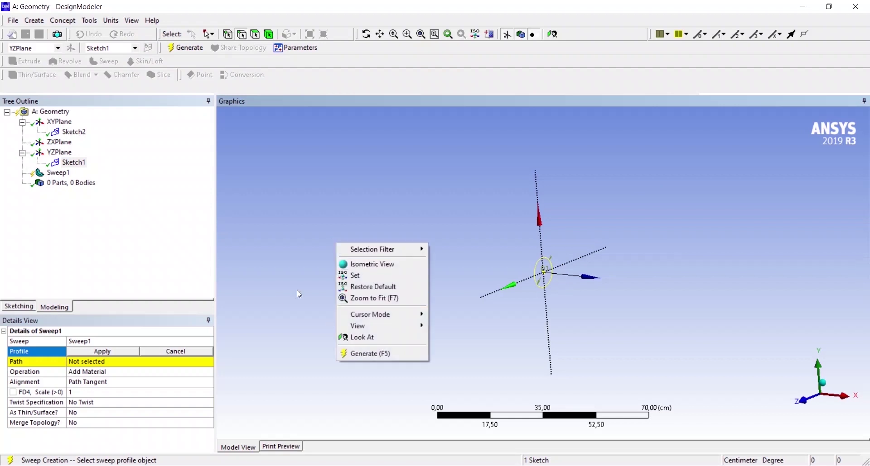
pyautogui.click(281, 281)
# Choose Sketch2 as the sweep profile instead
pyautogui.rightClick(67, 169)
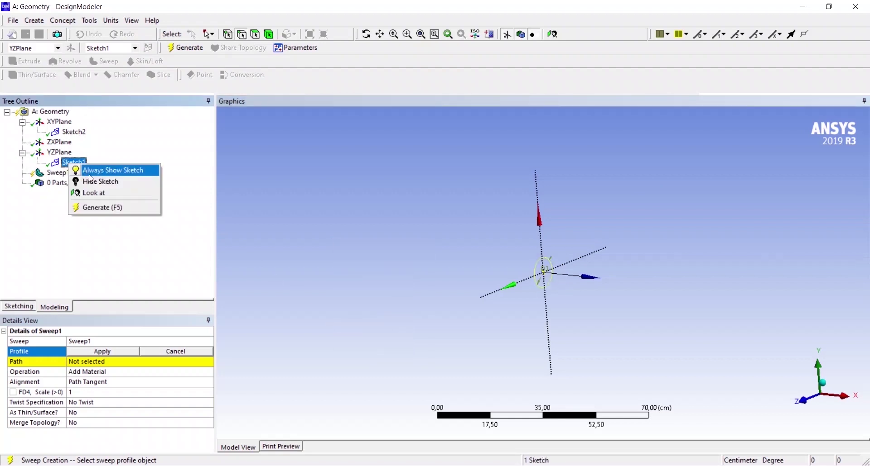
pyautogui.click(88, 171)
pyautogui.click(68, 136)
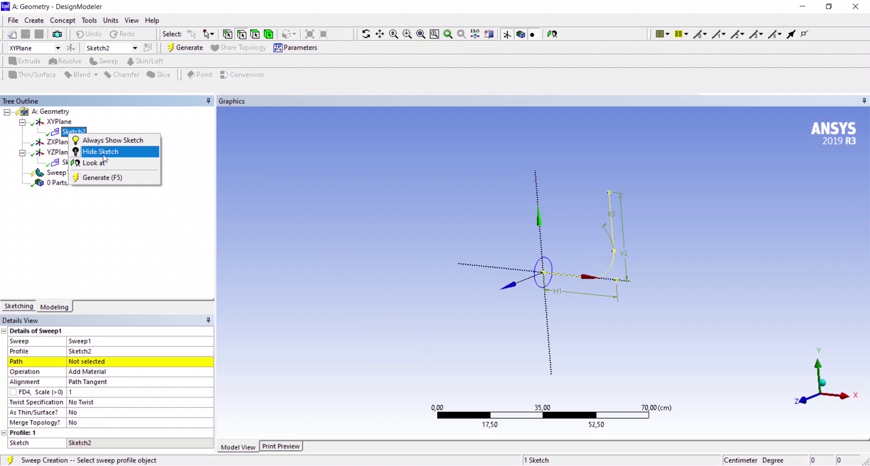
pyautogui.click(109, 141)
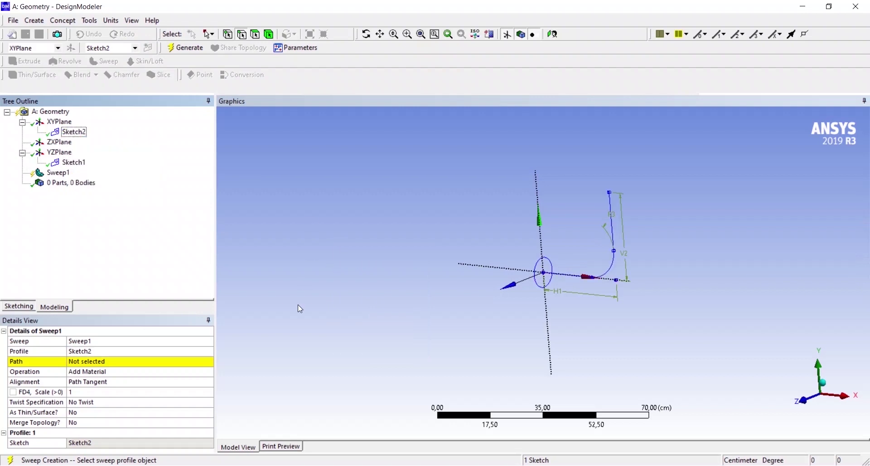
# Apply an empty sweep path and generate Sweep1, then begin reselecting Sketch2 for the path
pyautogui.click(94, 363)
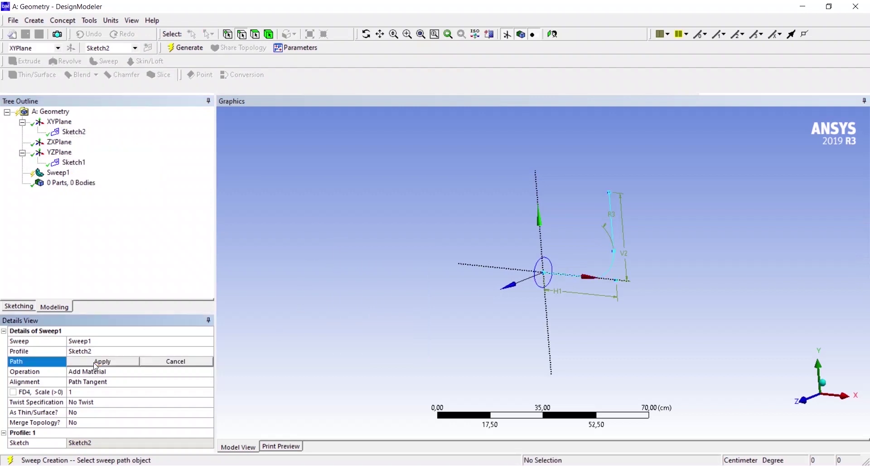
pyautogui.click(96, 363)
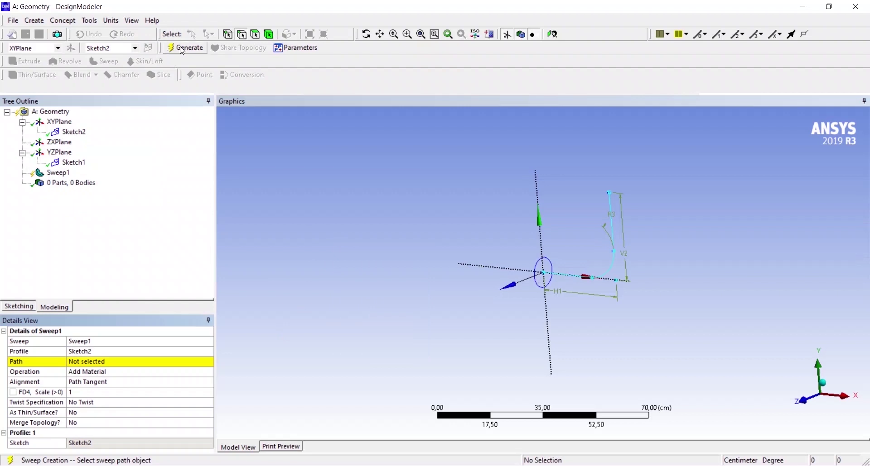
pyautogui.click(182, 49)
pyautogui.click(93, 363)
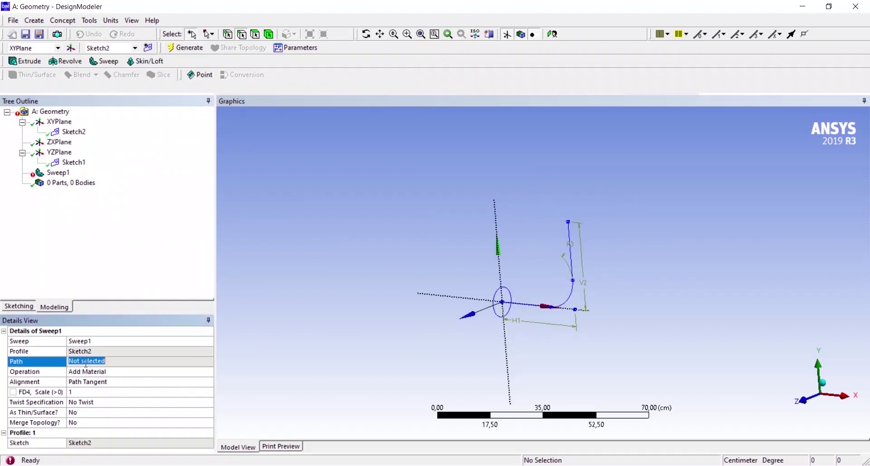
pyautogui.click(79, 132)
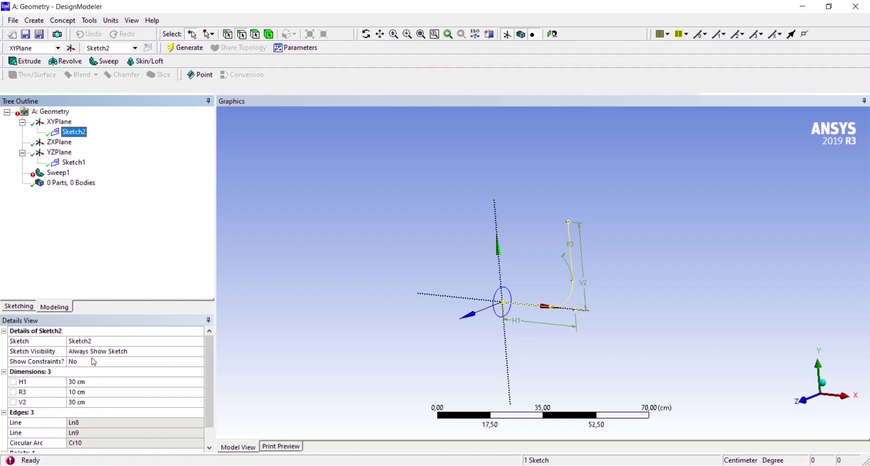
# Edit Sweep1's selections and set Sketch1 as its profile
pyautogui.click(61, 175)
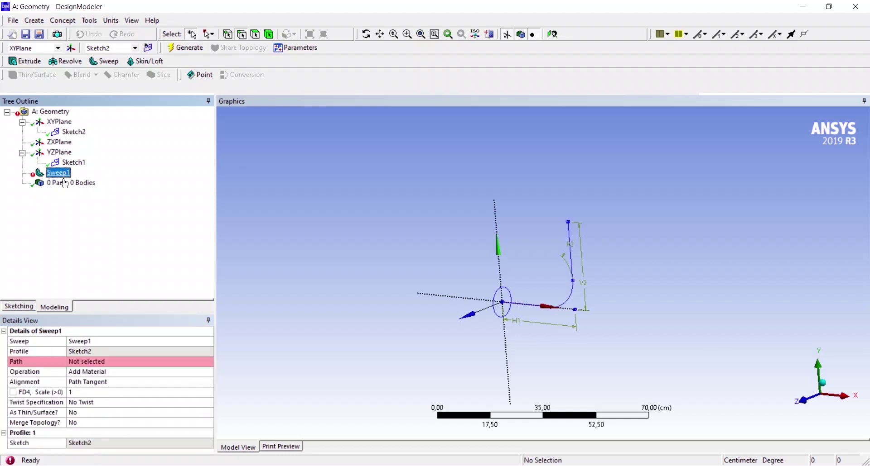
pyautogui.rightClick(62, 176)
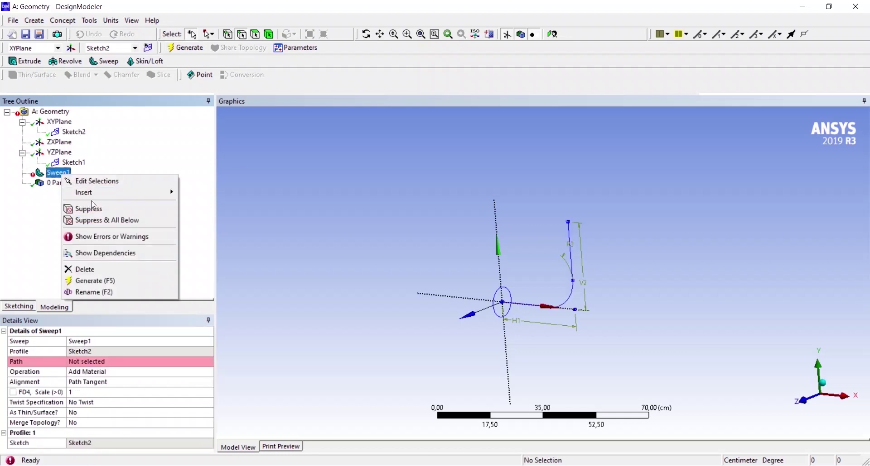
pyautogui.click(92, 181)
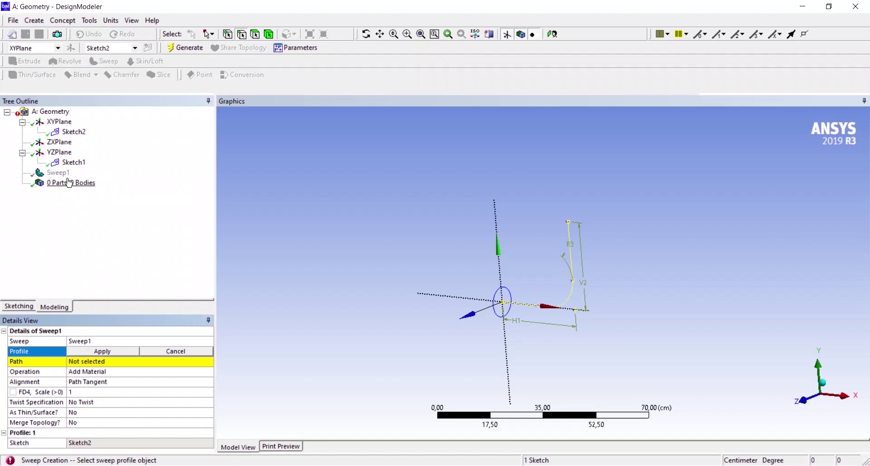
pyautogui.click(73, 163)
pyautogui.click(94, 353)
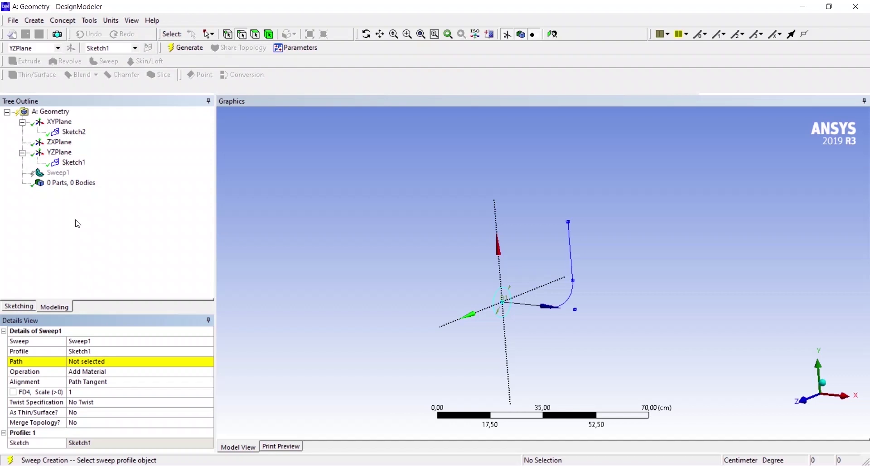
# Set Sketch2 as the sweep path and generate the elbow pipe body
pyautogui.click(74, 132)
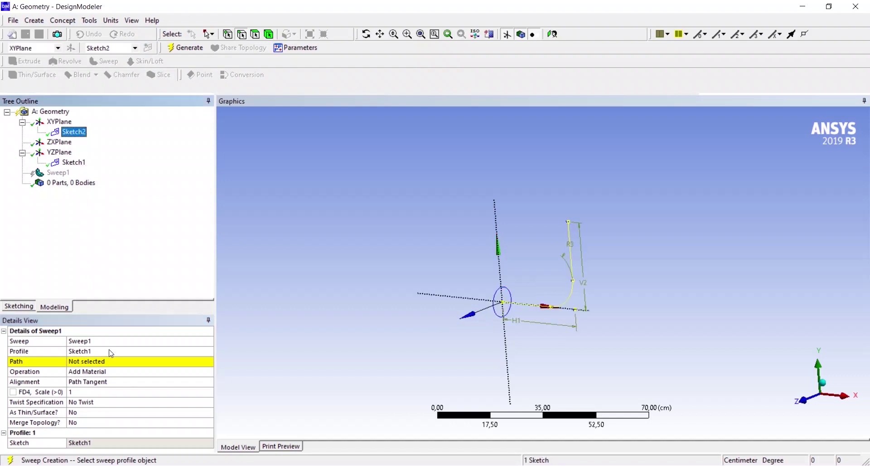
pyautogui.click(103, 362)
pyautogui.click(102, 361)
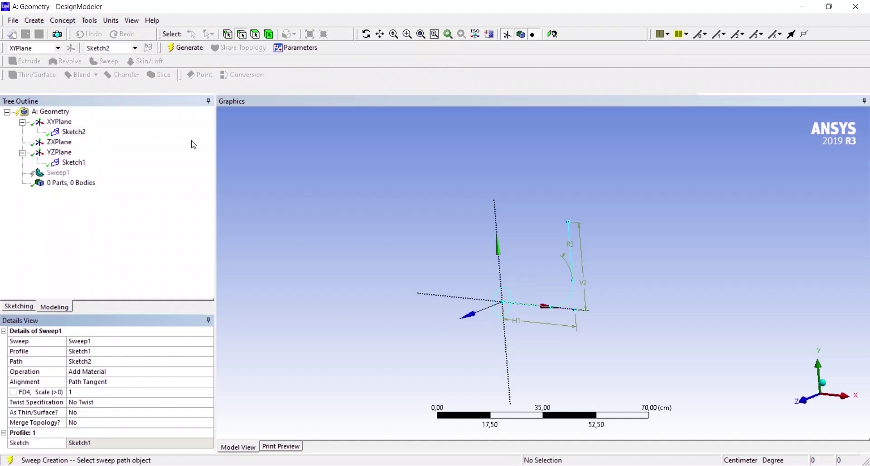
pyautogui.click(188, 46)
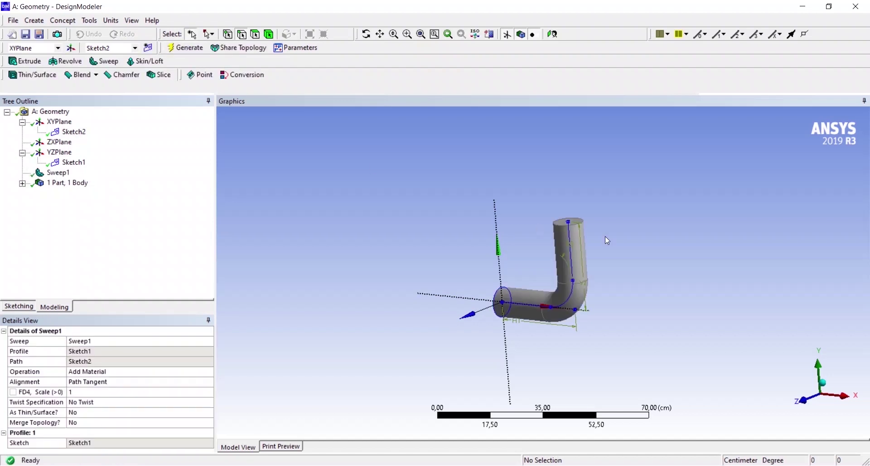
pyautogui.moveTo(605, 236); pyautogui.dragTo(674, 189, button='middle')
pyautogui.scroll(5, 684, 238)
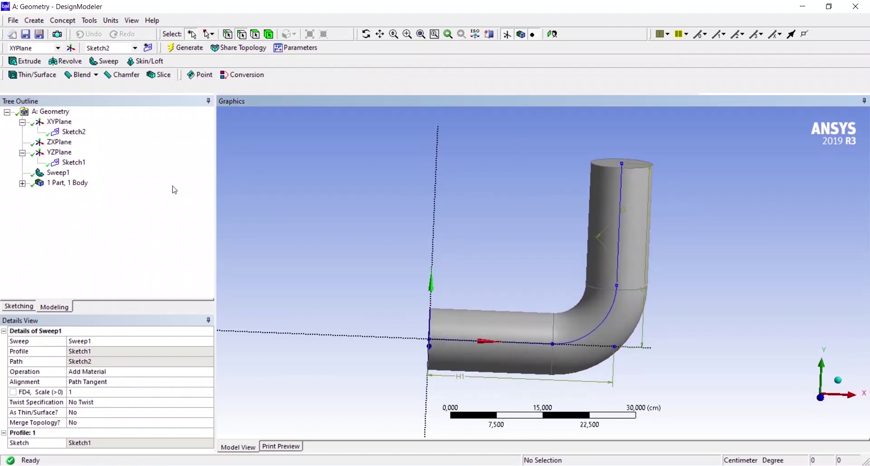
# Create Plane5 from the ZXPlane with an Offset Y transform of 30 cm
pyautogui.click(59, 141)
pyautogui.click(70, 48)
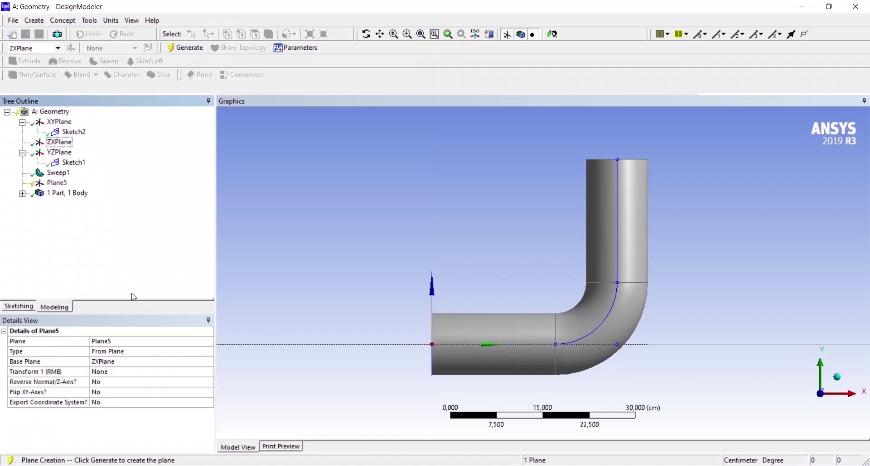
pyautogui.click(130, 372)
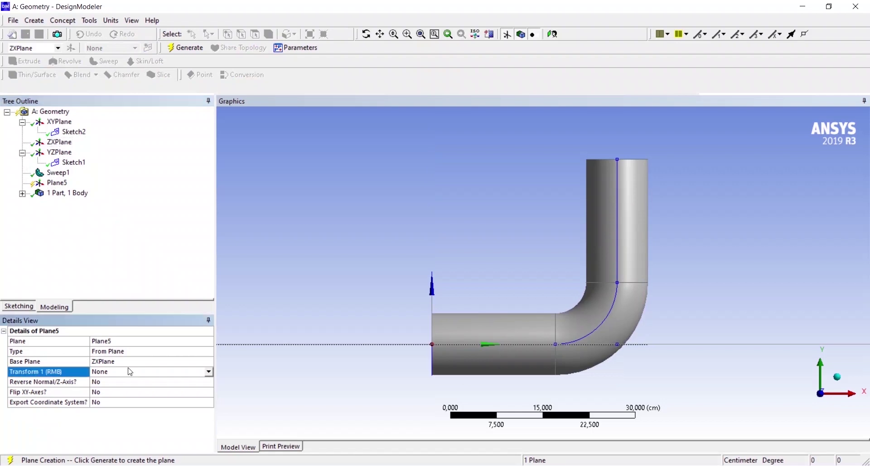
pyautogui.click(208, 372)
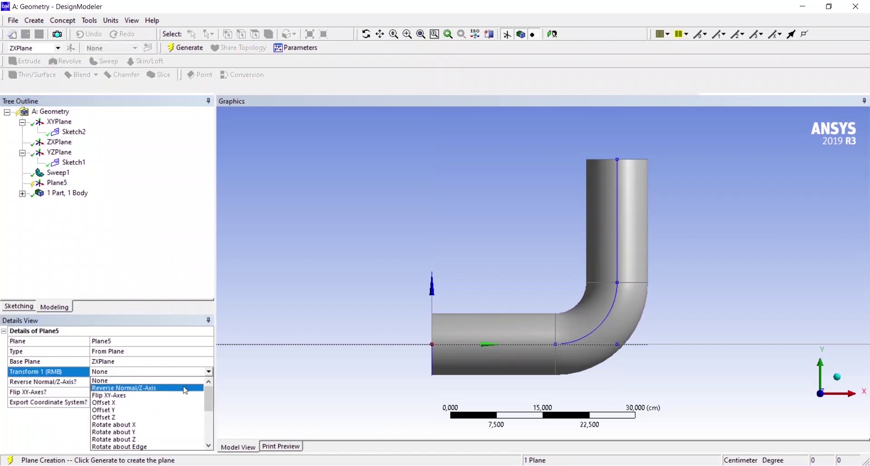
pyautogui.click(176, 410)
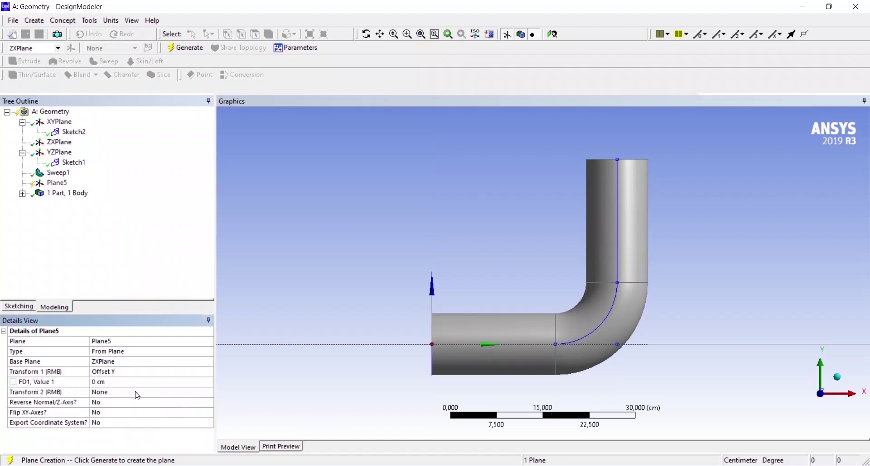
pyautogui.click(130, 383)
pyautogui.write('30')
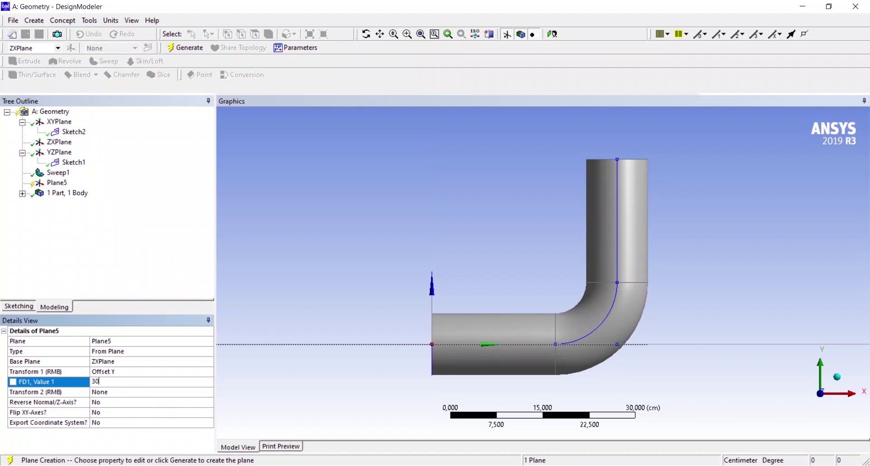
pyautogui.press('Return')
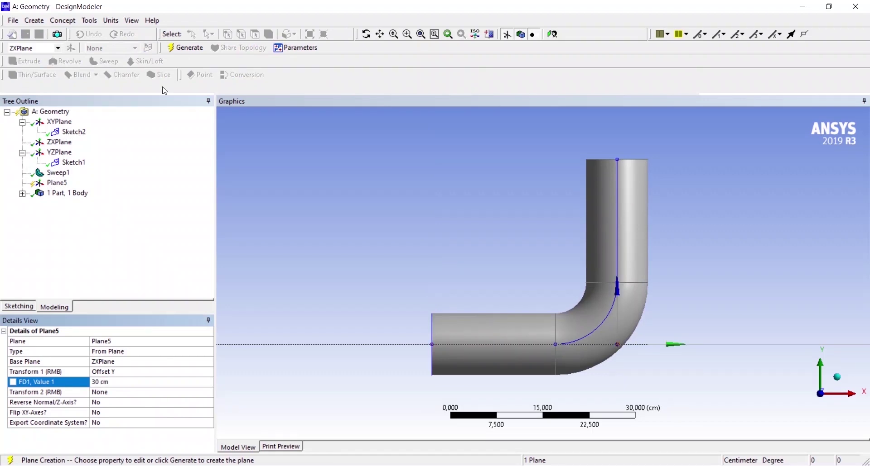
pyautogui.click(183, 49)
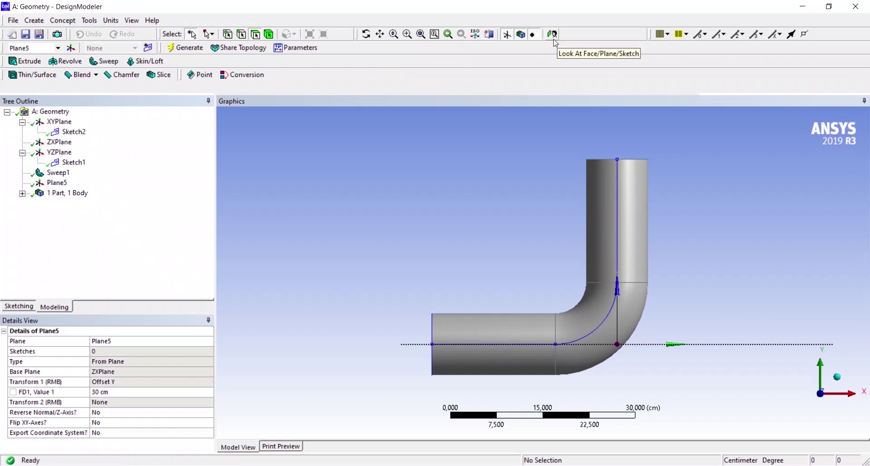
# Create Sketch3 on Plane5, viewed straight down
pyautogui.click(51, 186)
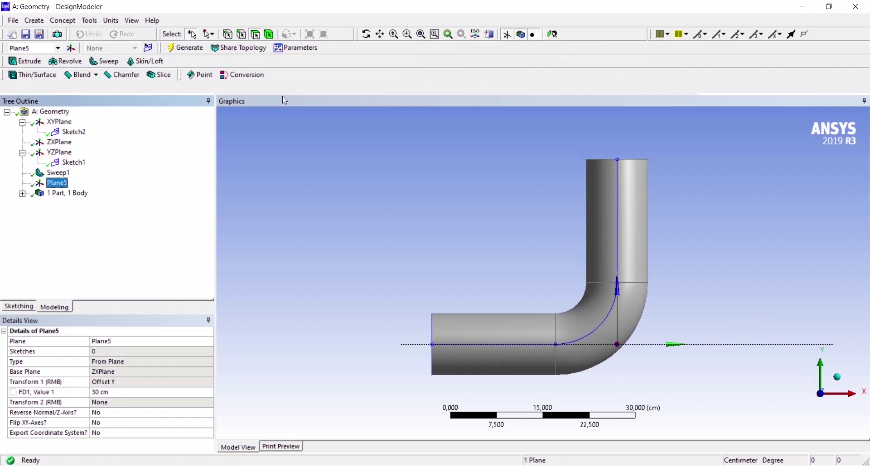
pyautogui.click(553, 36)
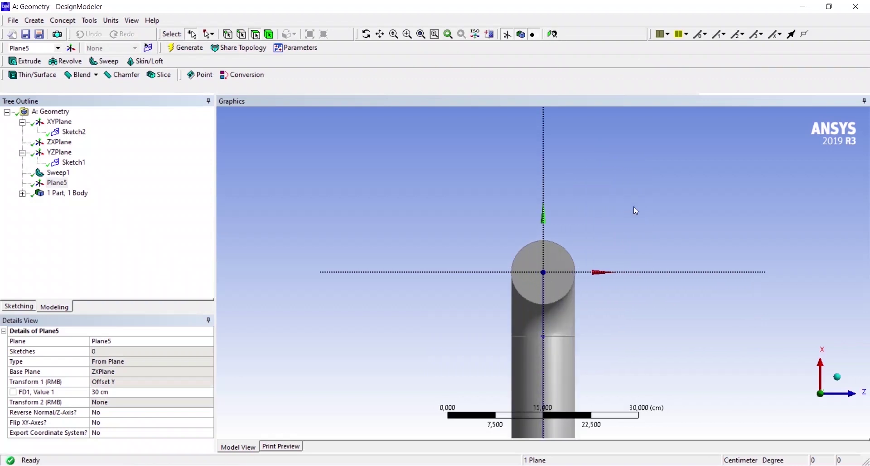
pyautogui.click(57, 183)
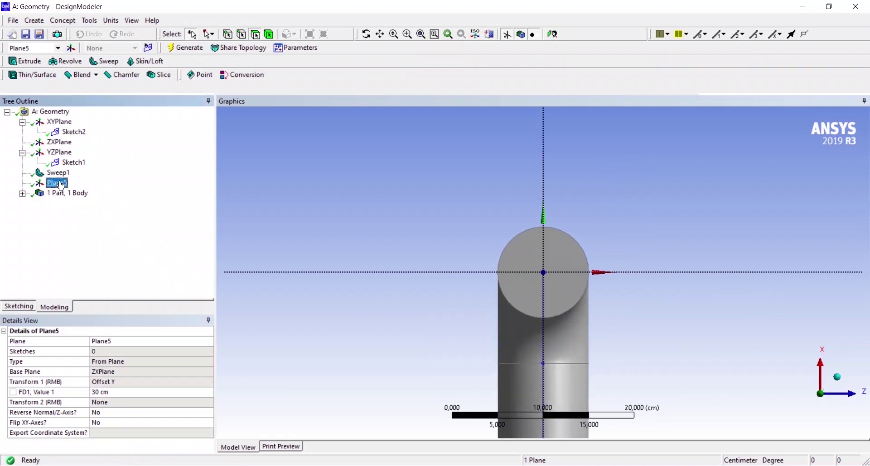
pyautogui.click(147, 47)
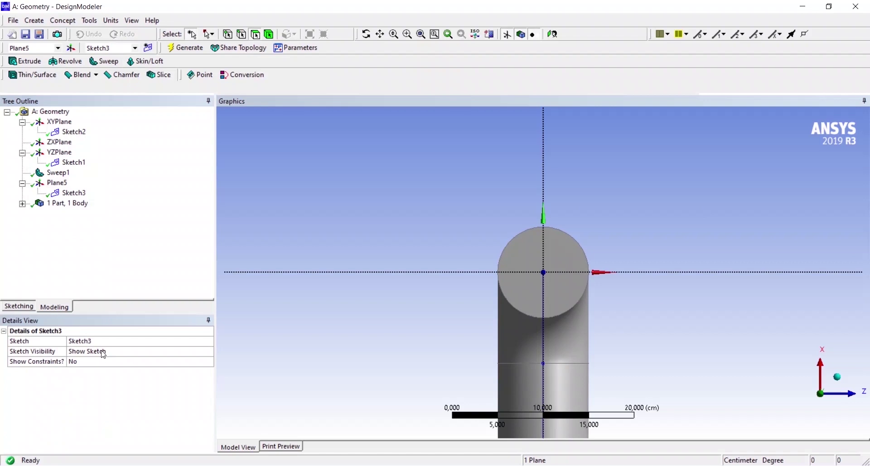
pyautogui.doubleClick(71, 195)
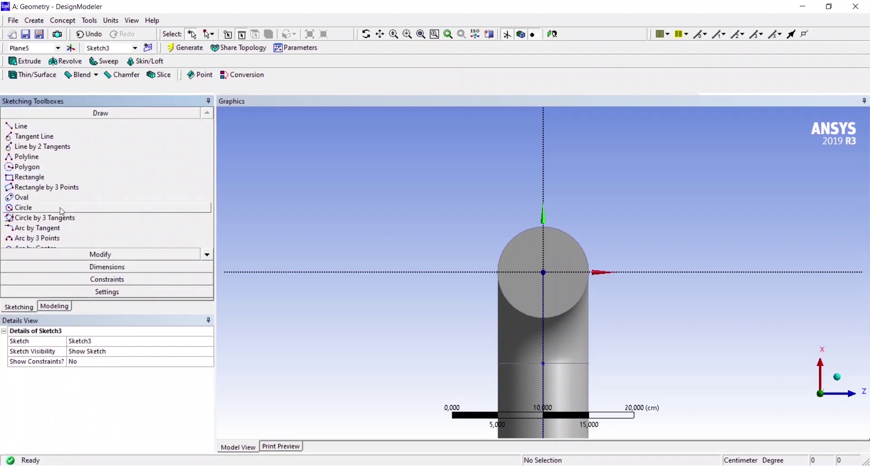
# Draw an origin-centred circle with diameter D1 of 2 cm on Sketch3
pyautogui.click(61, 208)
pyautogui.click(543, 272)
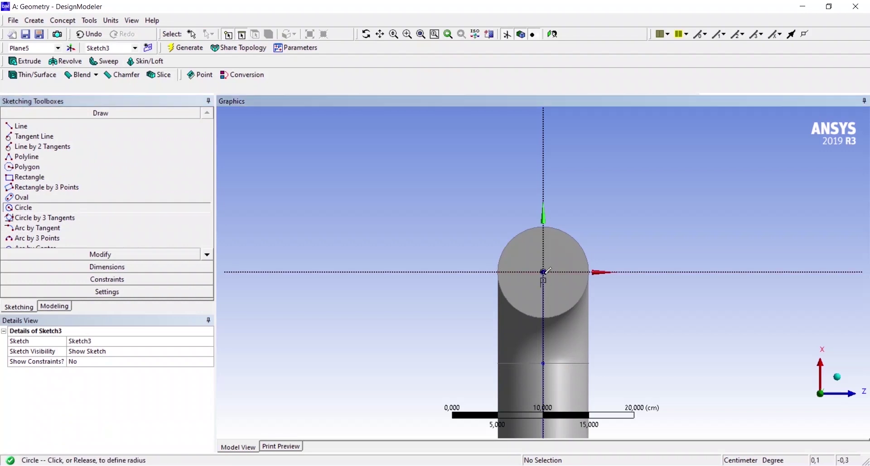
pyautogui.click(534, 288)
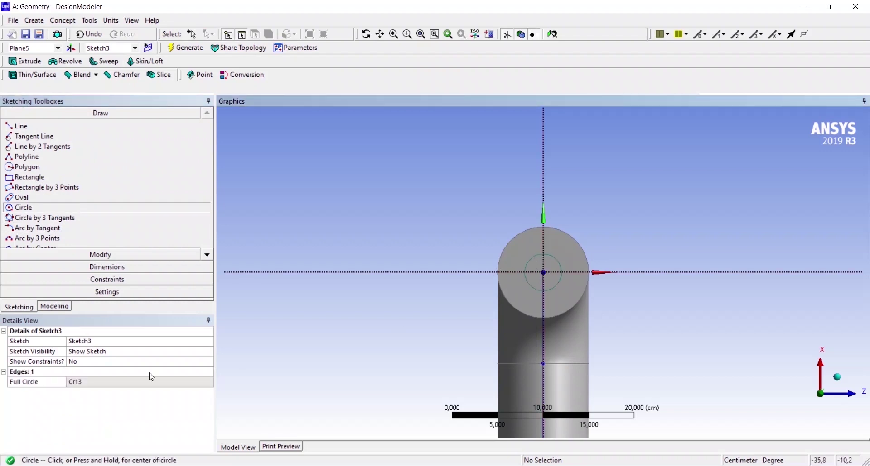
pyautogui.click(104, 267)
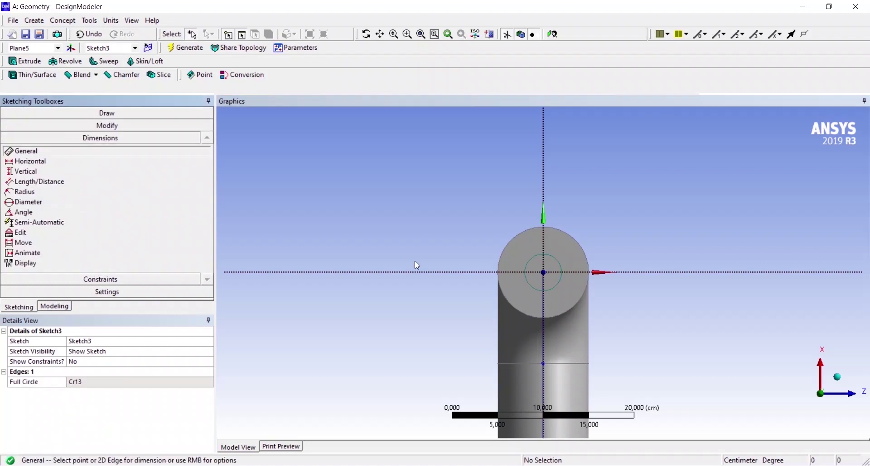
pyautogui.click(527, 265)
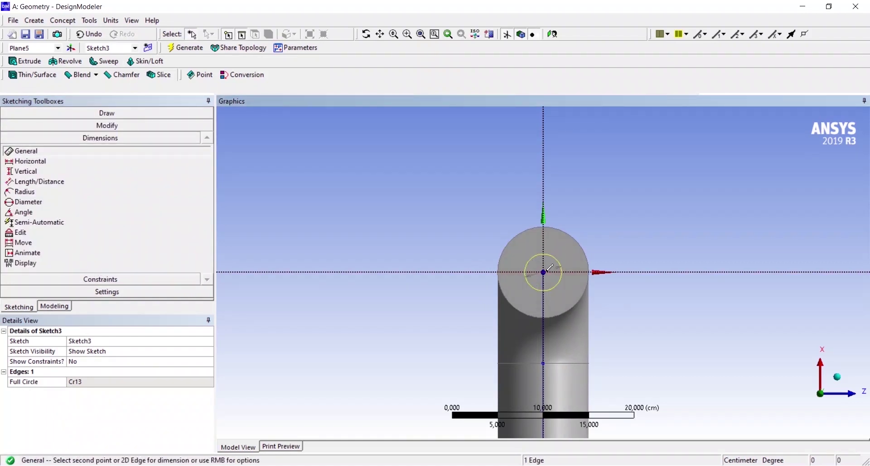
pyautogui.click(549, 269)
pyautogui.click(159, 385)
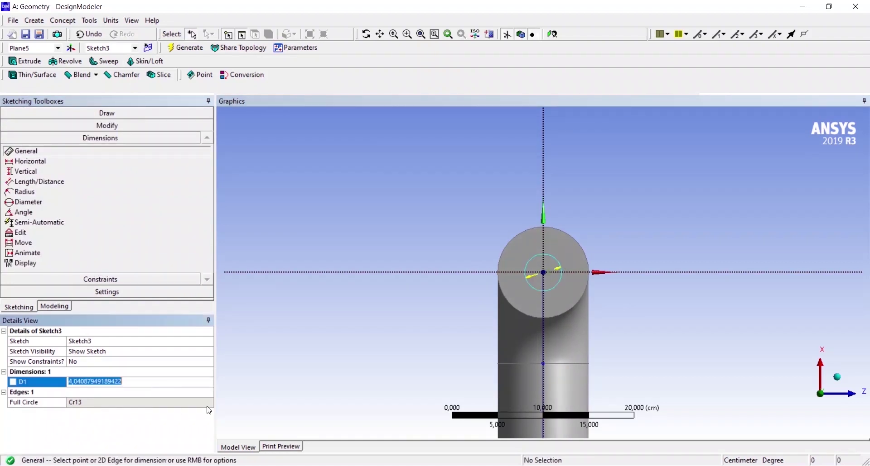
pyautogui.write('2')
pyautogui.press('Return')
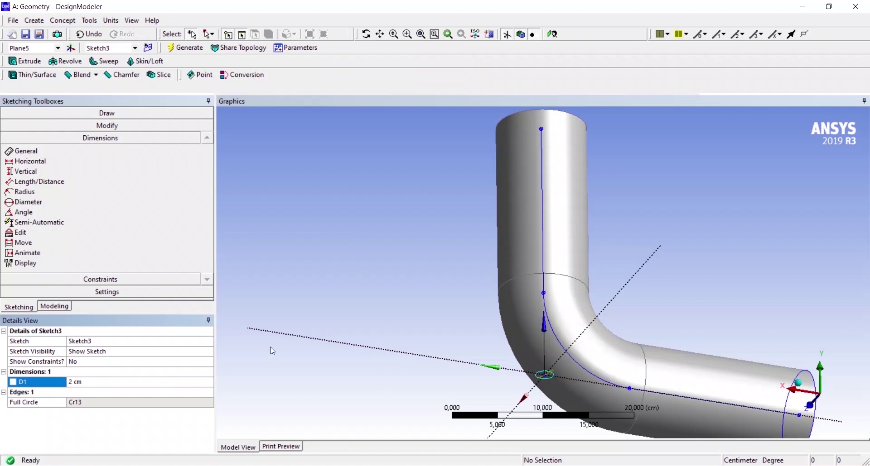
pyautogui.moveTo(271, 350); pyautogui.dragTo(212, 385, button='middle')
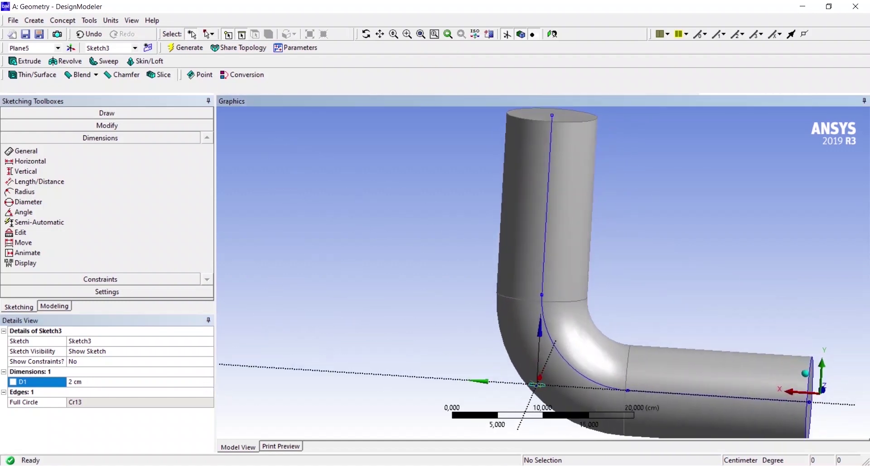
pyautogui.click(822, 388)
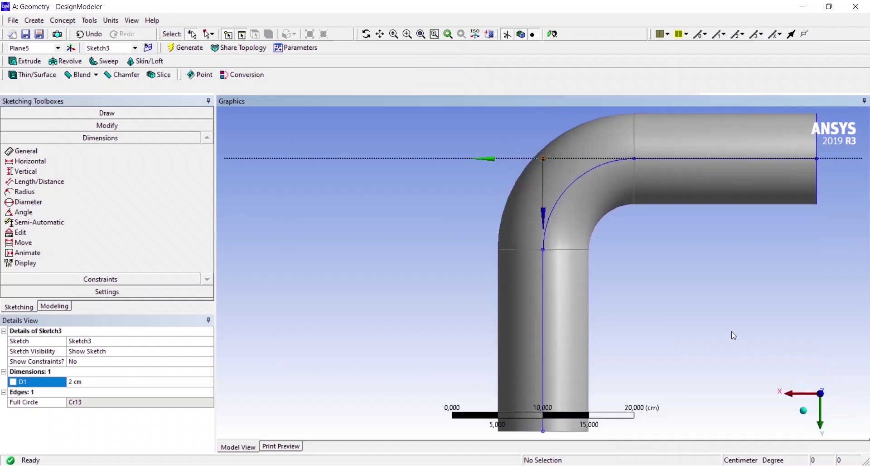
pyautogui.moveTo(733, 335); pyautogui.dragTo(691, 319, button='middle')
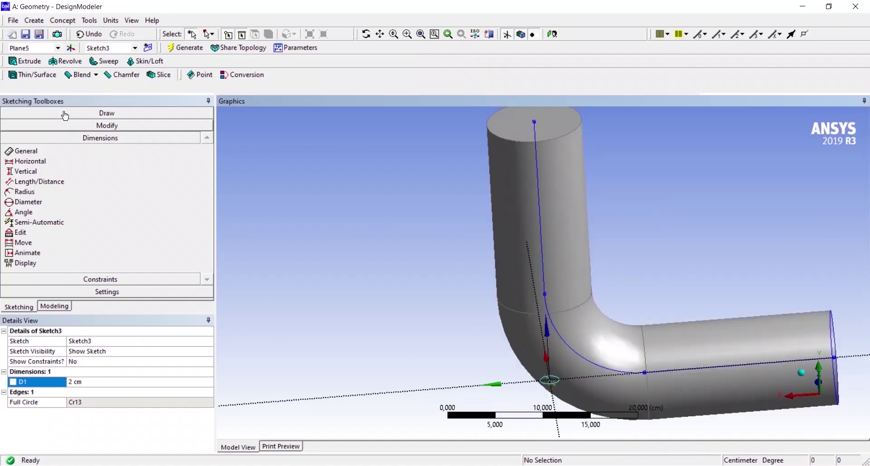
# Extrude Sketch3 5 cm in the reversed direction and orbit to inspect the stub
pyautogui.click(25, 61)
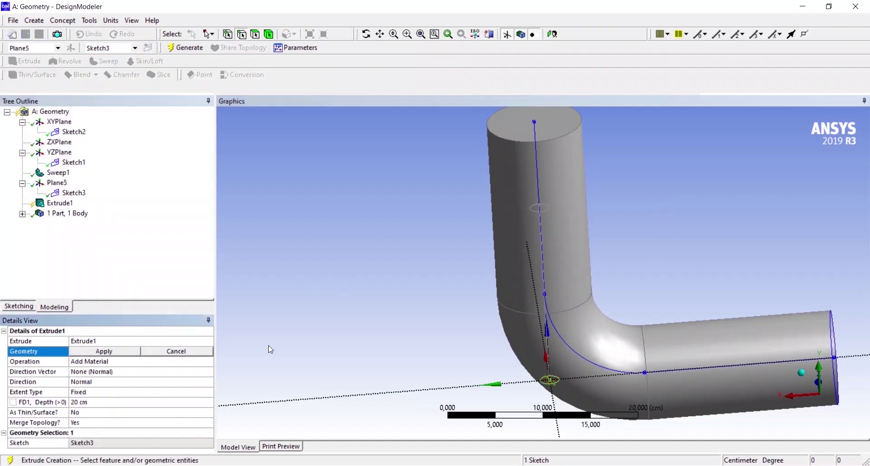
pyautogui.click(104, 403)
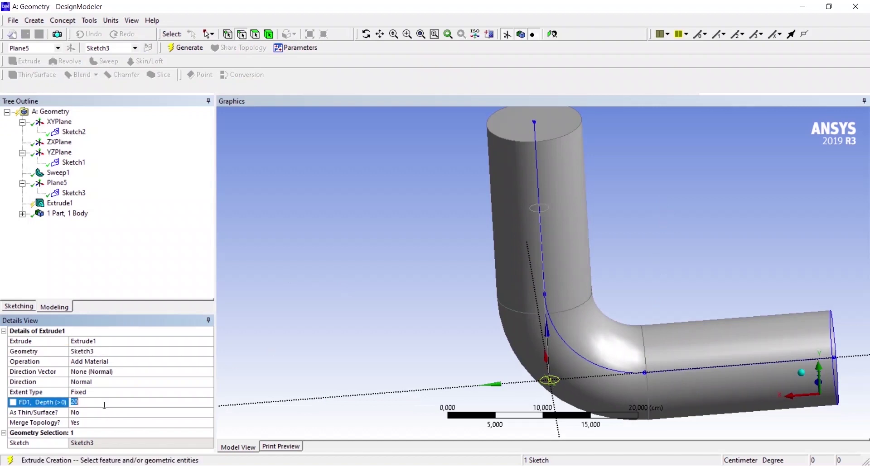
pyautogui.write('5')
pyautogui.click(103, 383)
pyautogui.click(209, 382)
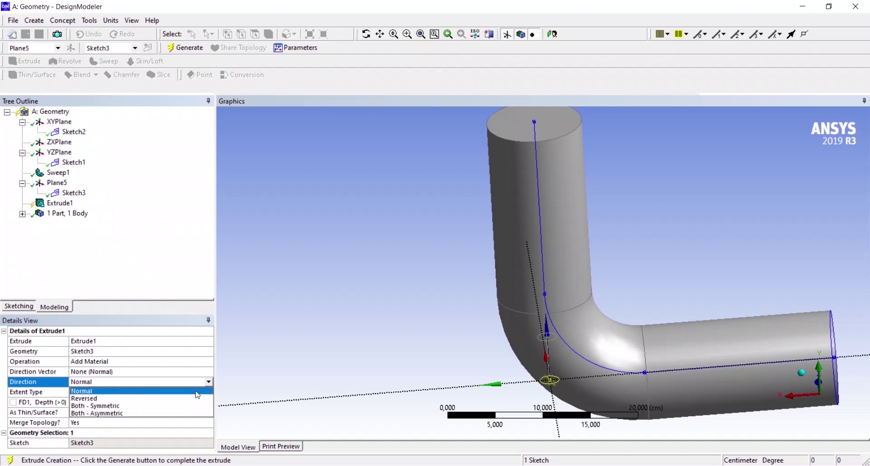
pyautogui.click(172, 396)
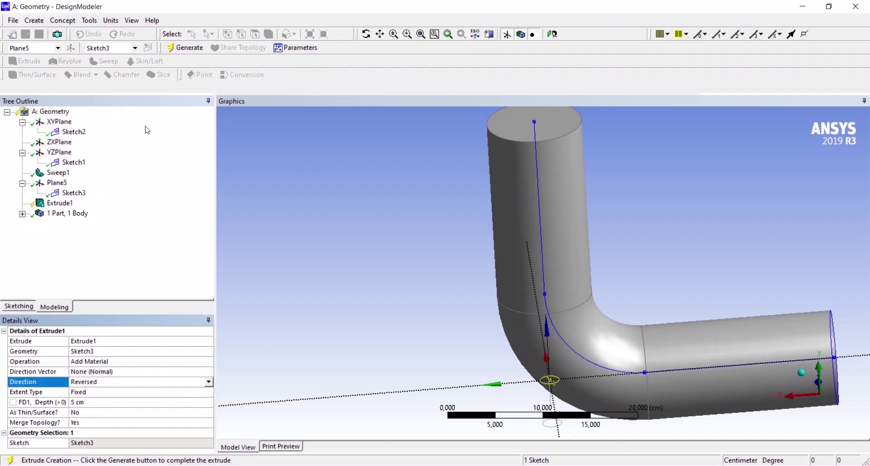
pyautogui.click(185, 48)
pyautogui.moveTo(377, 205); pyautogui.dragTo(357, 175, button='middle')
pyautogui.scroll(-2, 370, 186)
pyautogui.moveTo(399, 194); pyautogui.dragTo(431, 145, button='middle')
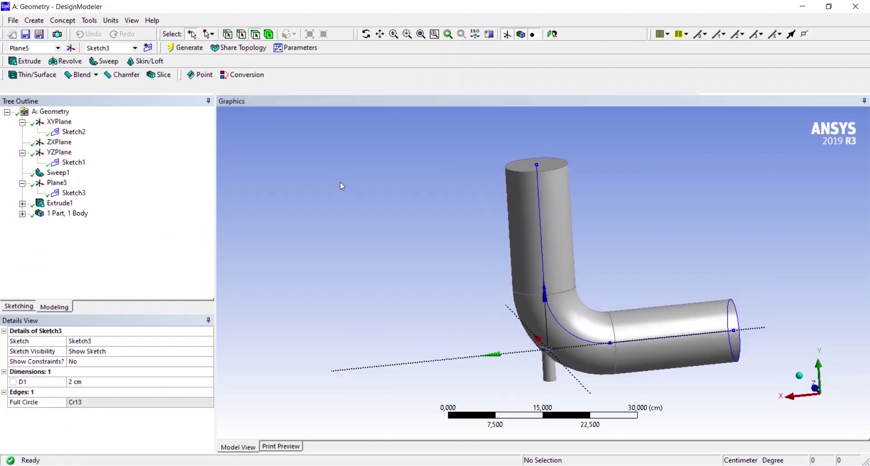
pyautogui.moveTo(506, 248); pyautogui.dragTo(494, 227, button='middle')
# Add a standalone Mesh system B, link Geometry A into it, and open its Mesh cell
pyautogui.click(403, 426)
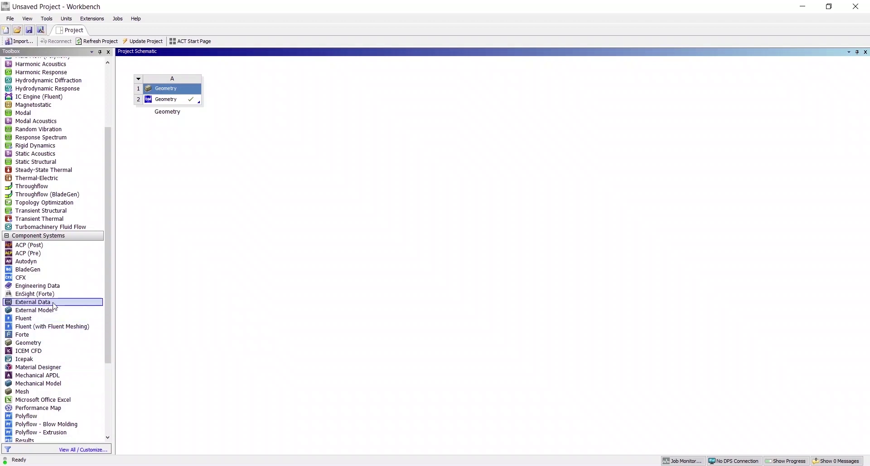
pyautogui.click(51, 393)
pyautogui.moveTo(51, 394); pyautogui.dragTo(262, 109)
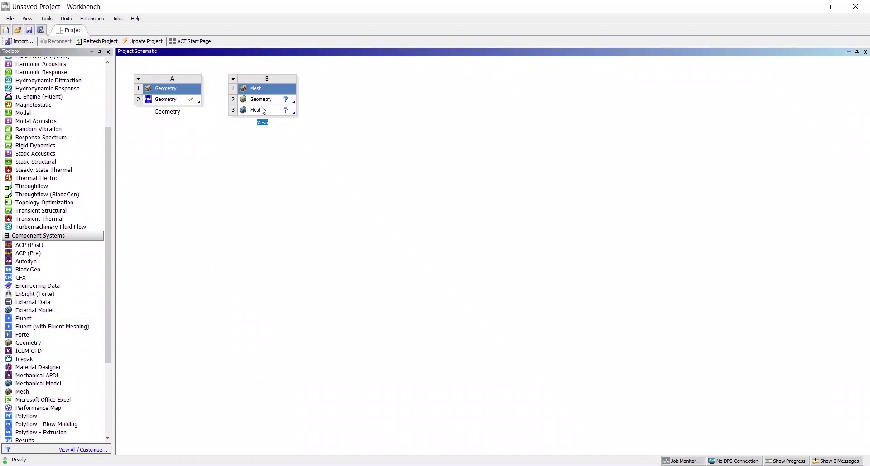
pyautogui.doubleClick(185, 103)
pyautogui.moveTo(185, 103); pyautogui.dragTo(251, 104)
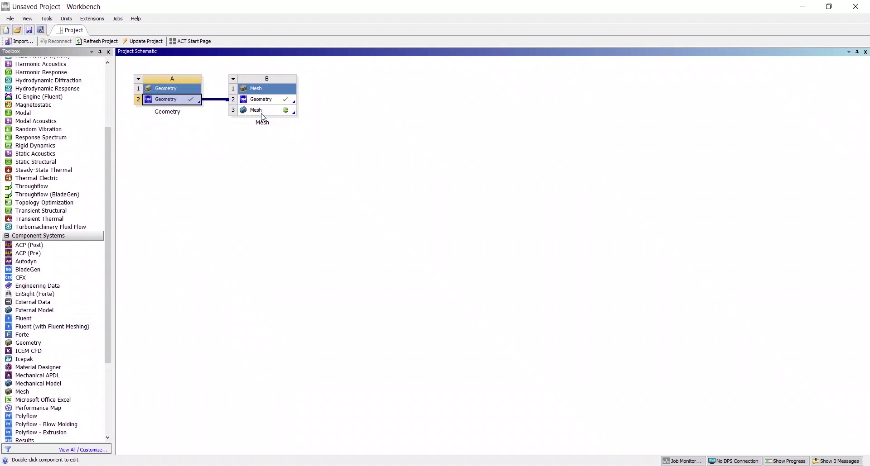
pyautogui.doubleClick(263, 116)
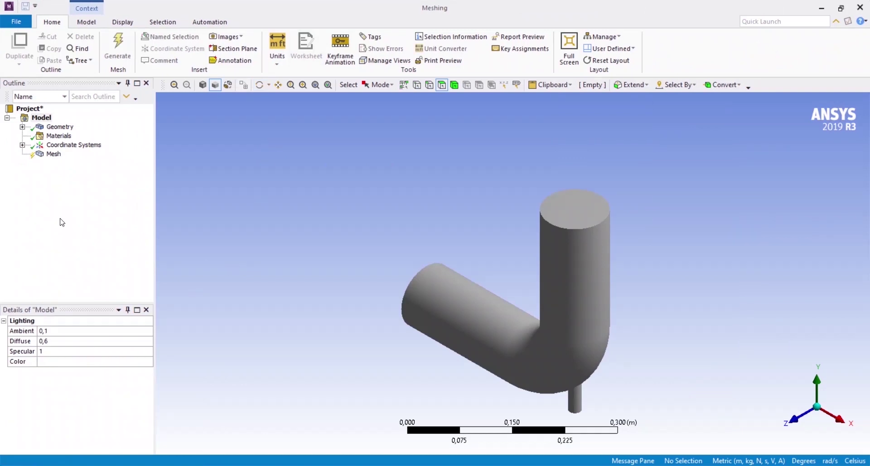
# Set the mesh's Physics Preference to CFD in the Details of Mesh panel
pyautogui.click(53, 154)
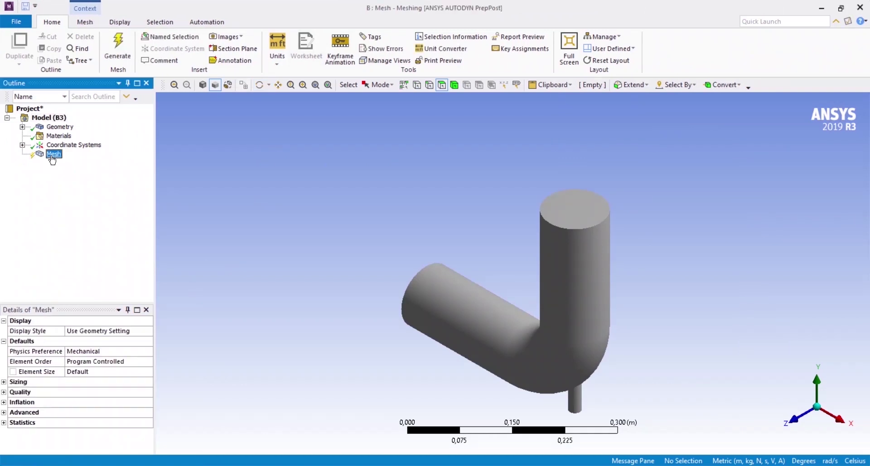
pyautogui.click(128, 351)
pyautogui.click(128, 351)
pyautogui.click(133, 383)
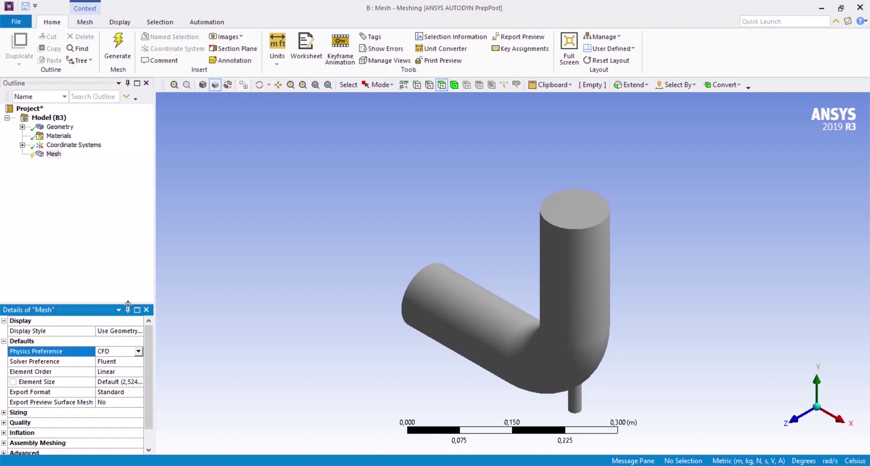
pyautogui.moveTo(127, 304); pyautogui.dragTo(128, 217)
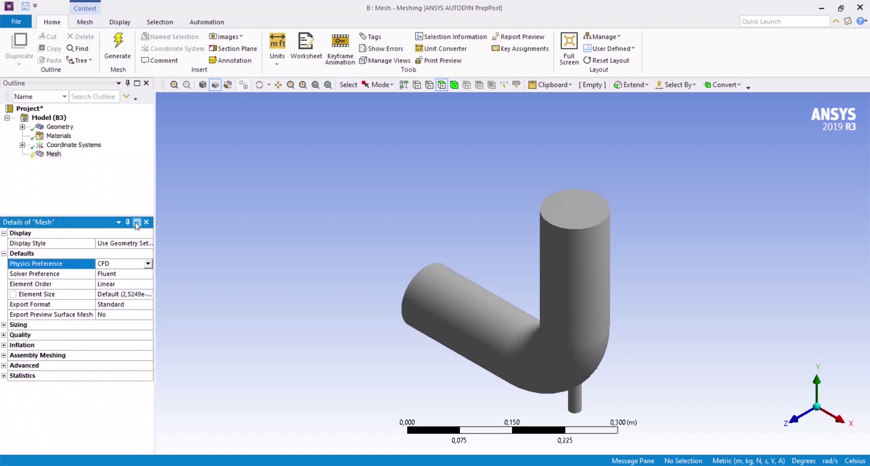
# Under Quality, set the Mesh Metric to Orthogonal Quality
pyautogui.click(4, 335)
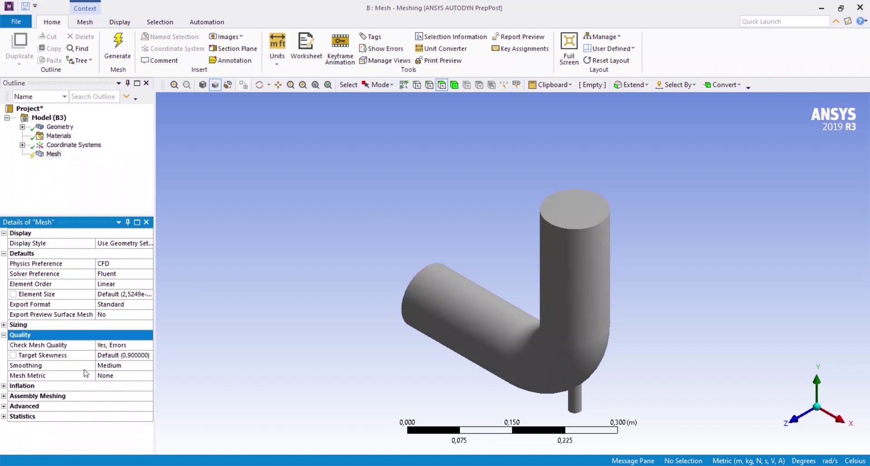
pyautogui.click(125, 377)
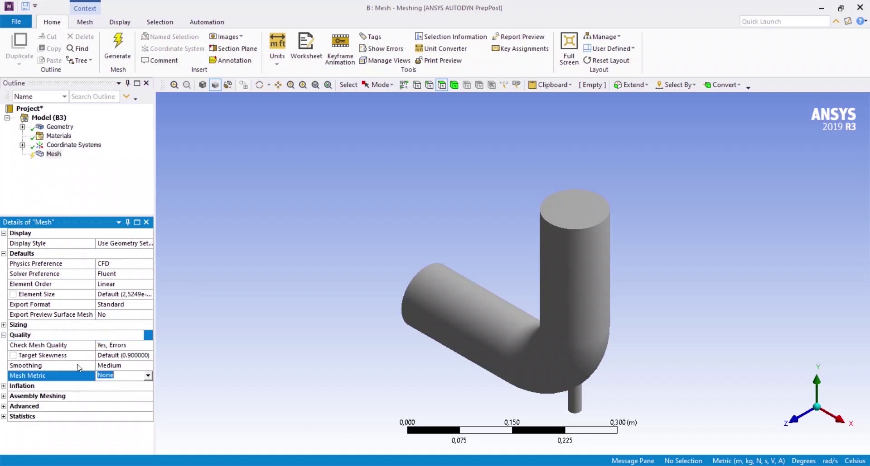
pyautogui.click(147, 376)
pyautogui.scroll(-1, 120, 394)
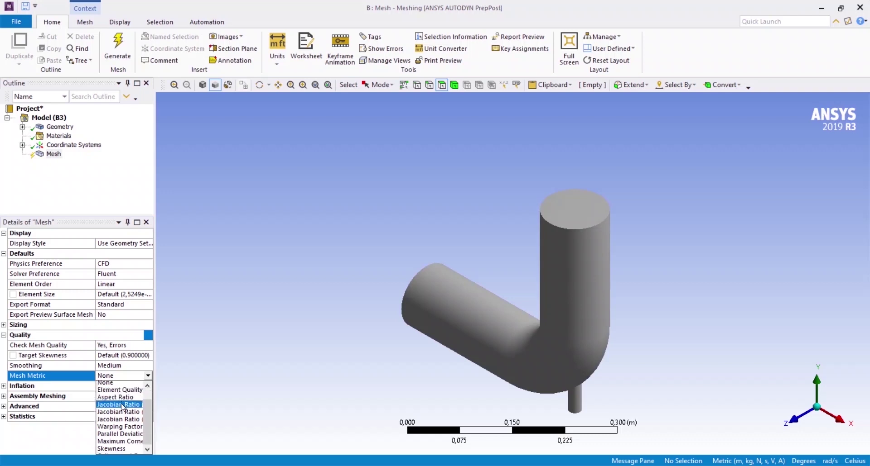
pyautogui.click(123, 444)
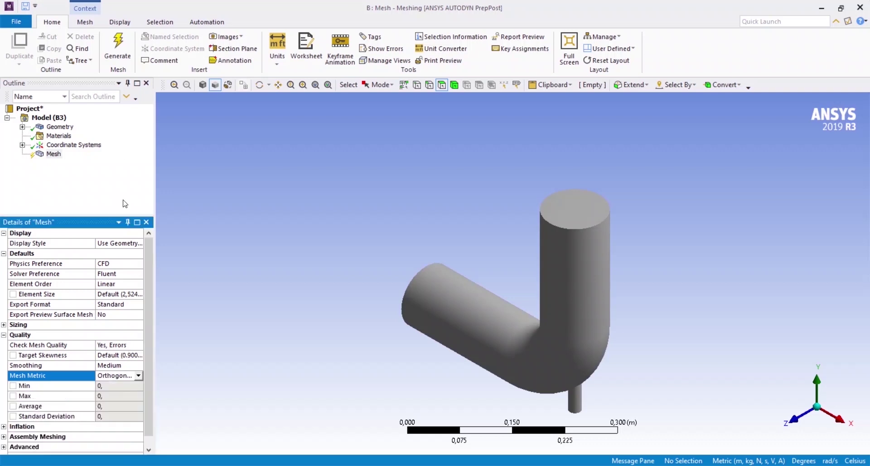
# Generate the Tet4 mesh on the elbow pipe and orbit around it to inspect the elements
pyautogui.click(115, 53)
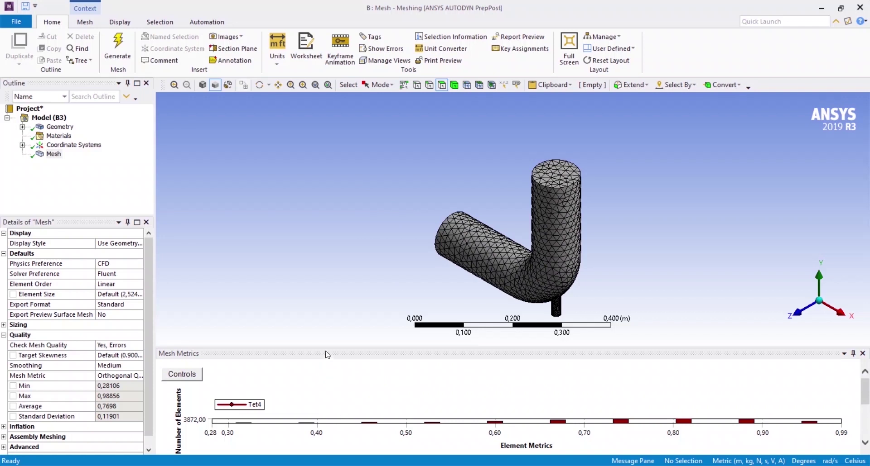
pyautogui.moveTo(431, 271); pyautogui.dragTo(543, 287, button='middle')
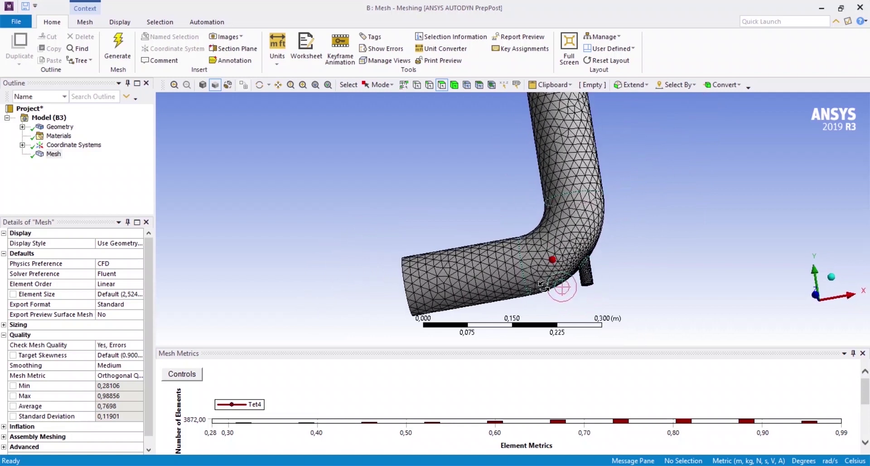
pyautogui.moveTo(544, 287)
pyautogui.mouseDown(button='middle')
pyautogui.moveTo(548, 262)
pyautogui.moveTo(551, 297)
pyautogui.mouseUp(button='middle')
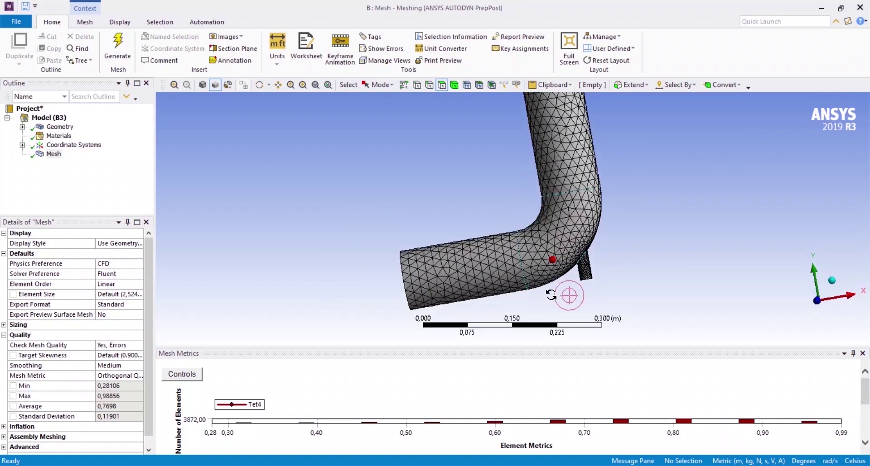
pyautogui.scroll(-3, 553, 297)
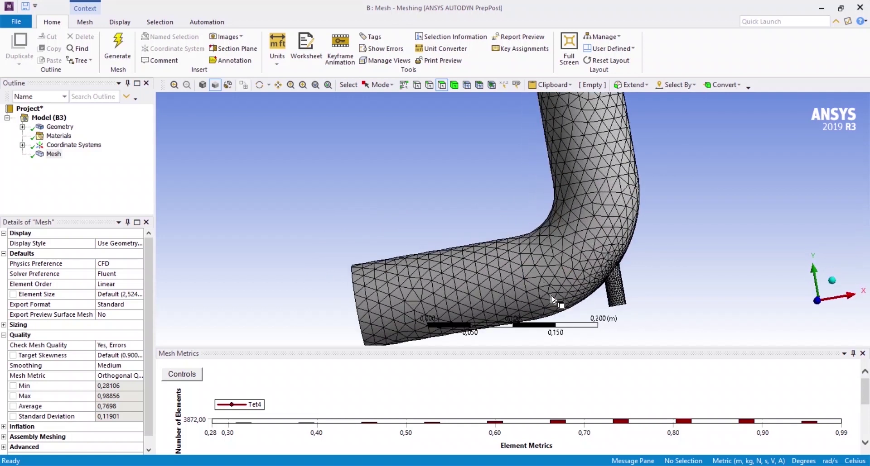
pyautogui.moveTo(628, 263); pyautogui.dragTo(650, 294, button='middle')
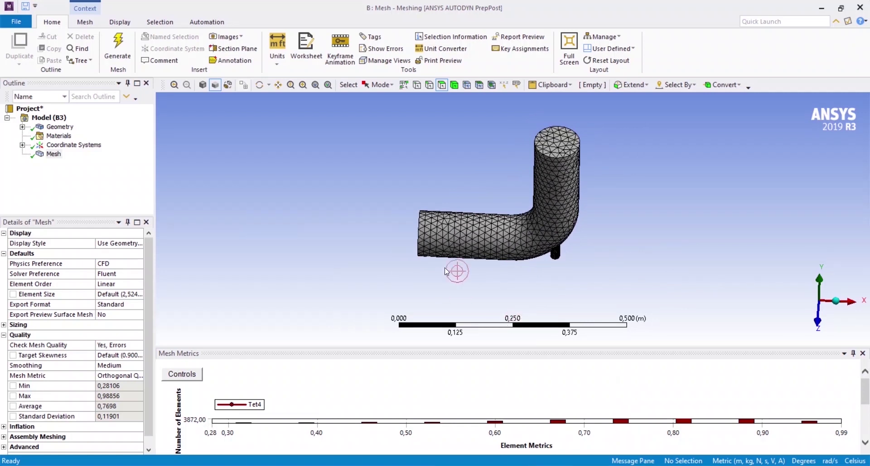
# Create a named selection for the horizontal pipe's open end face as the inlet
pyautogui.moveTo(401, 277); pyautogui.dragTo(436, 277, button='middle')
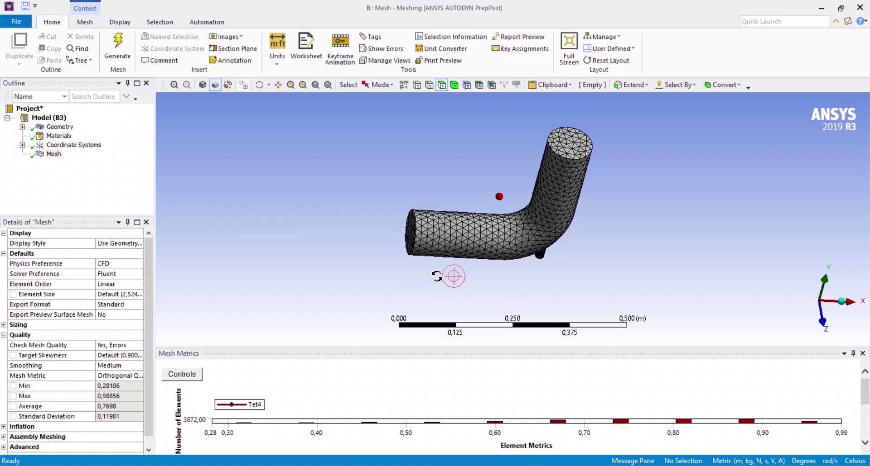
pyautogui.moveTo(436, 276); pyautogui.dragTo(456, 269, button='middle')
pyautogui.click(410, 242)
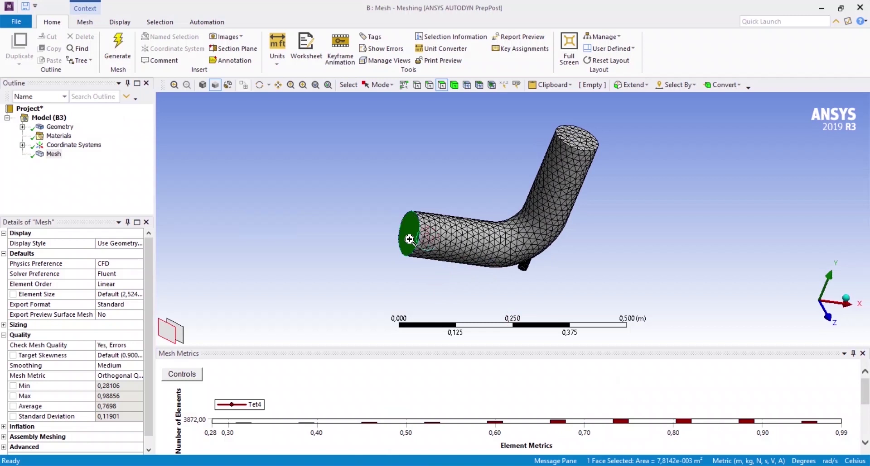
pyautogui.rightClick(410, 242)
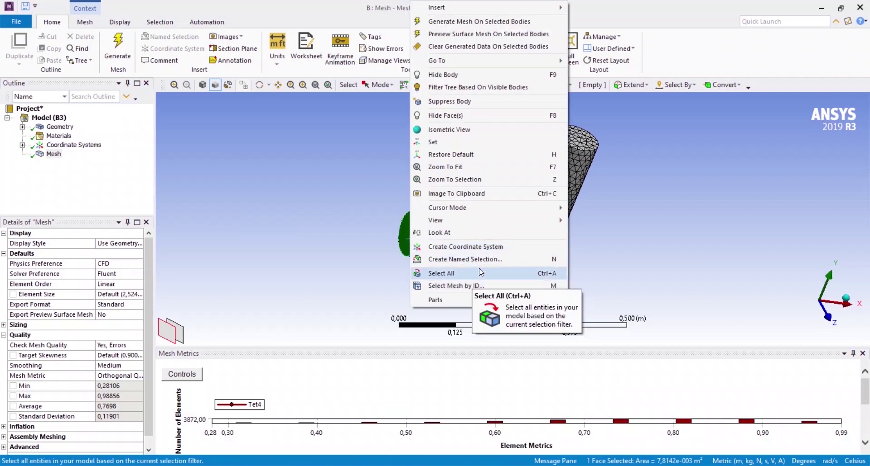
pyautogui.click(467, 259)
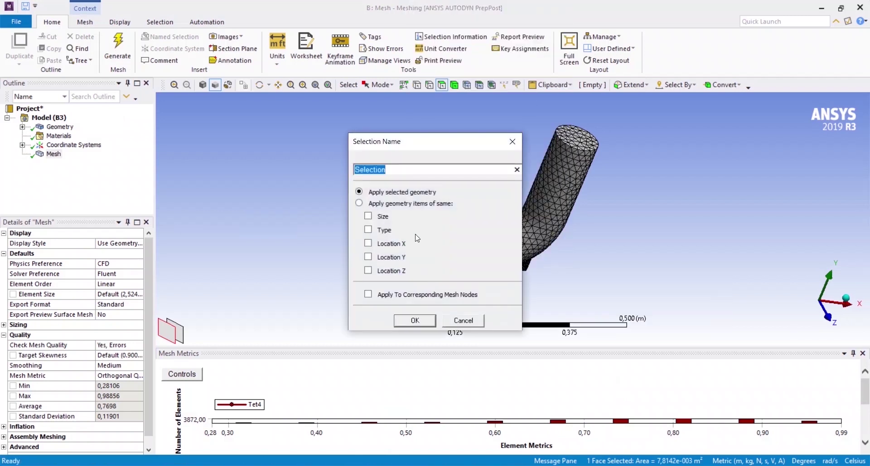
pyautogui.write('inlet')
pyautogui.press('Return')
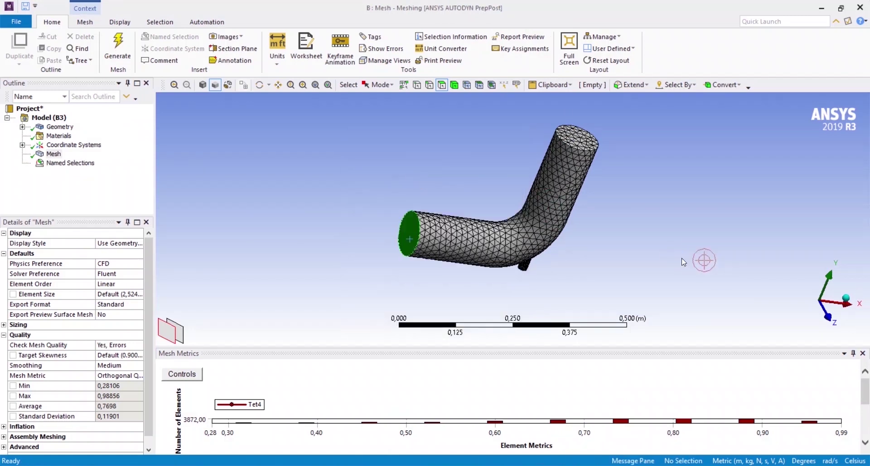
# Create the named selection 'inlet2' for the small branch pipe's end face
pyautogui.moveTo(705, 254); pyautogui.dragTo(687, 244, button='middle')
pyautogui.scroll(3, 687, 244)
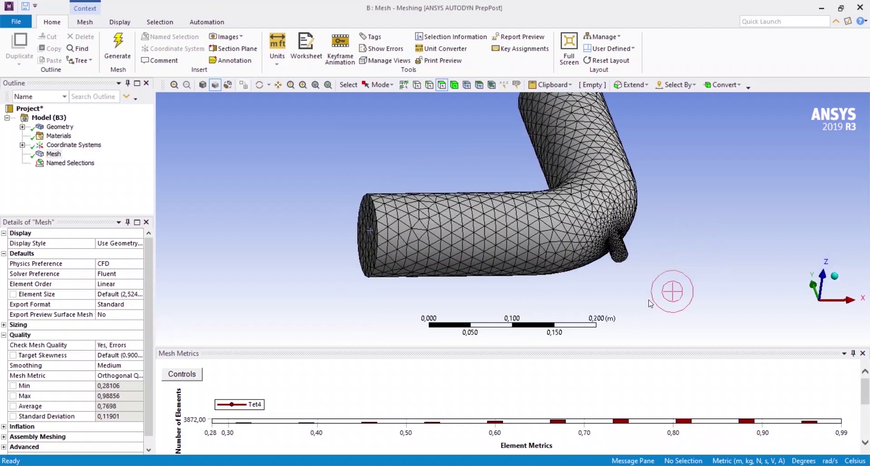
pyautogui.click(616, 257)
pyautogui.rightClick(620, 261)
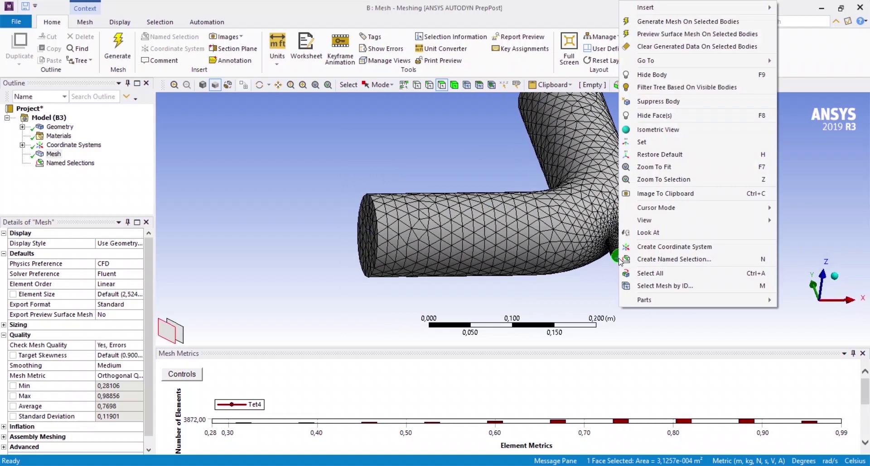
pyautogui.click(643, 261)
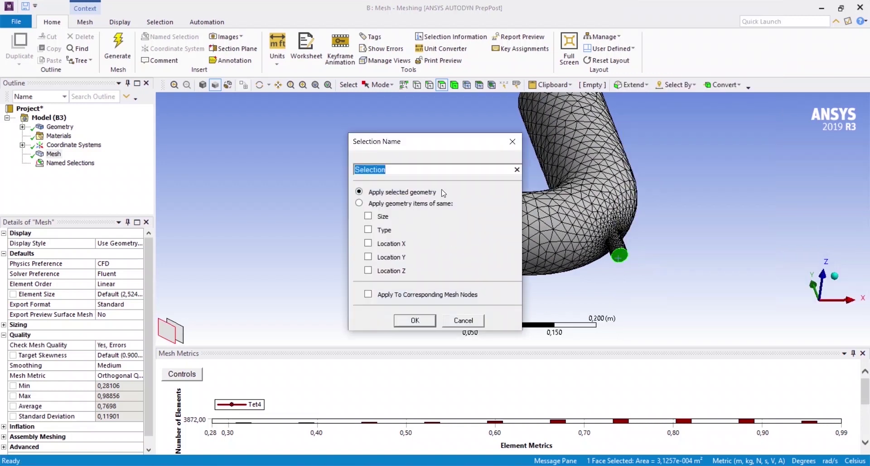
pyautogui.write('inlet2')
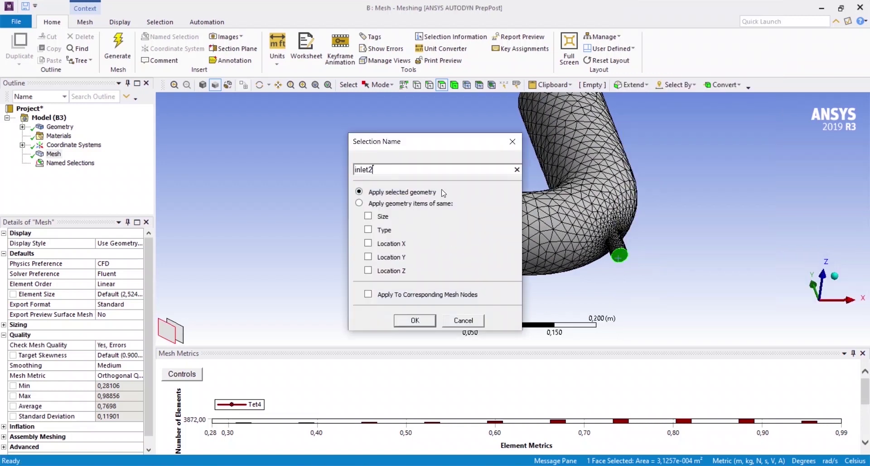
pyautogui.press('Return')
# Create the named selection 'outlet' for the vertical pipe's end face
pyautogui.click(703, 166)
pyautogui.scroll(-3, 735, 165)
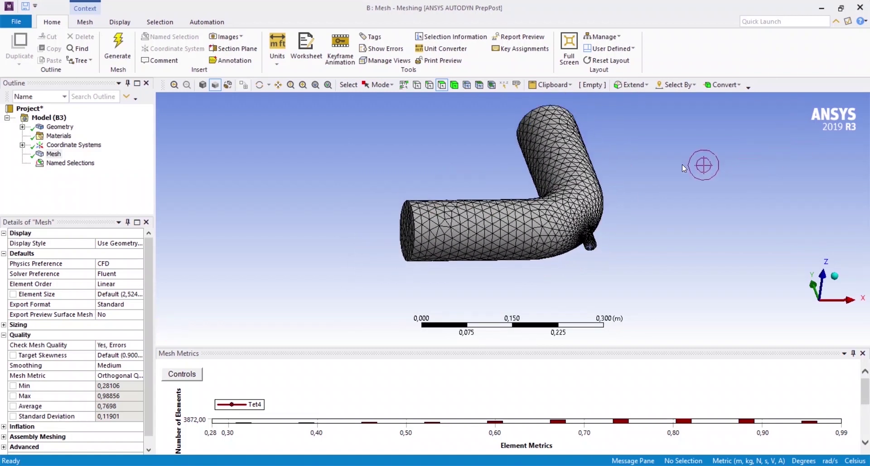
pyautogui.moveTo(681, 165); pyautogui.dragTo(563, 230, button='middle')
pyautogui.click(551, 225)
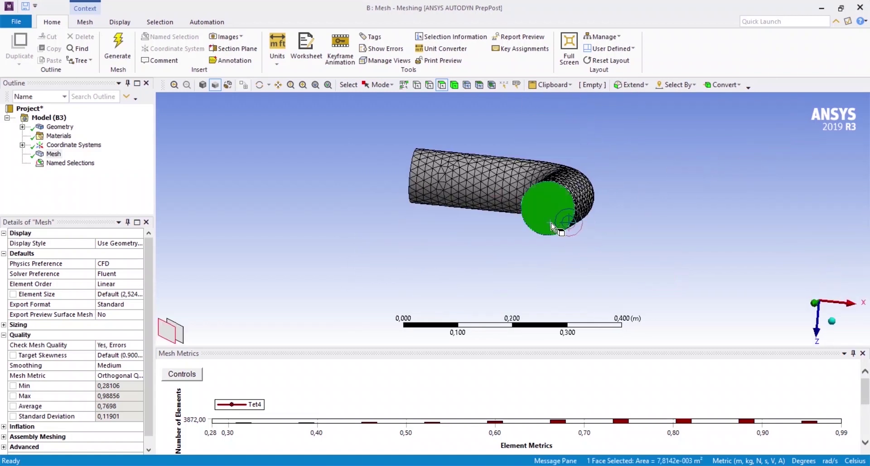
pyautogui.rightClick(549, 224)
pyautogui.click(592, 422)
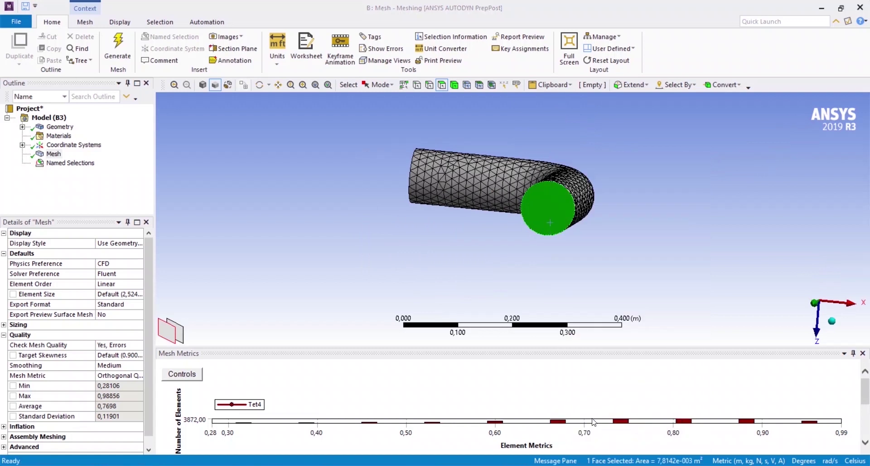
pyautogui.write('outlet')
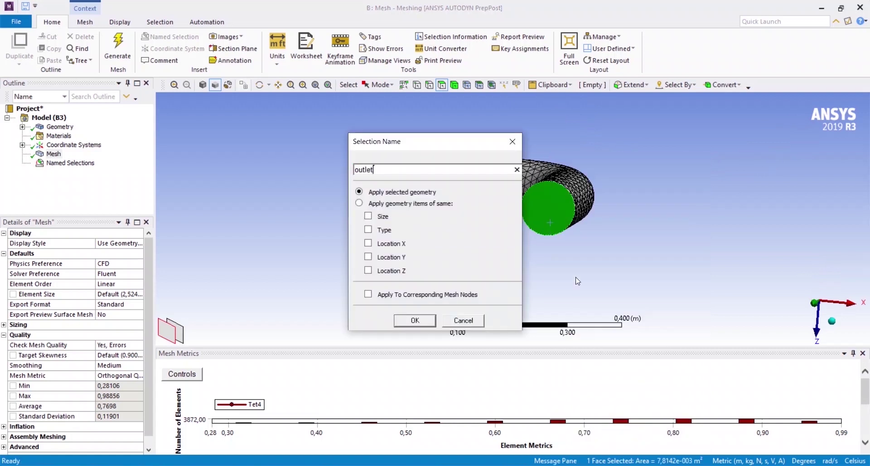
pyautogui.press('Return')
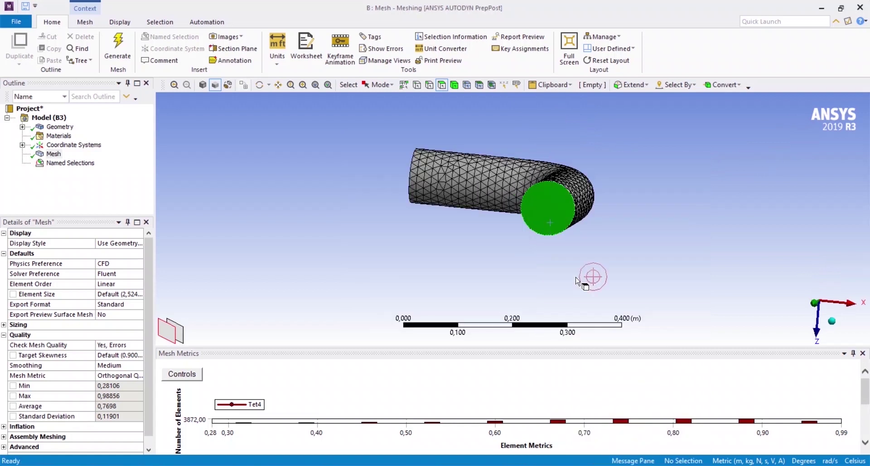
# Group the pipe's four outer side faces into a named selection called 'wall'
pyautogui.click(502, 193)
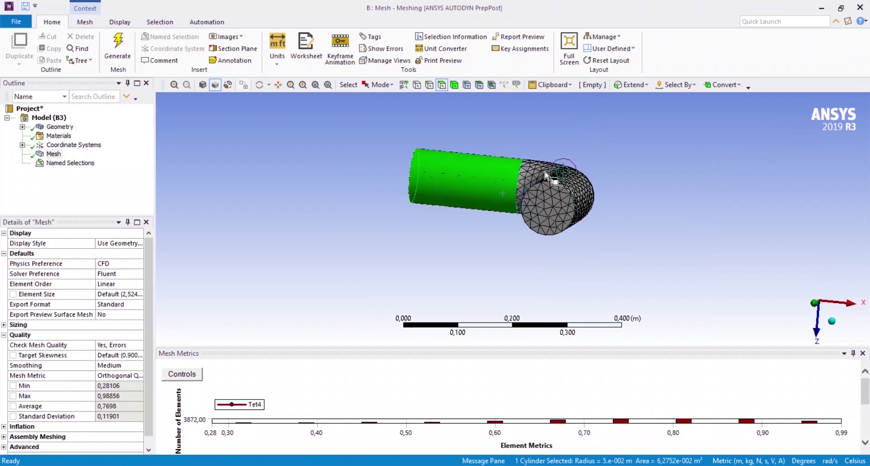
pyautogui.keyDown('ctrl'); pyautogui.click(546, 177); pyautogui.keyUp('ctrl')
pyautogui.keyDown('ctrl'); pyautogui.click(601, 189); pyautogui.keyUp('ctrl')
pyautogui.moveTo(643, 222); pyautogui.dragTo(642, 131, button='middle')
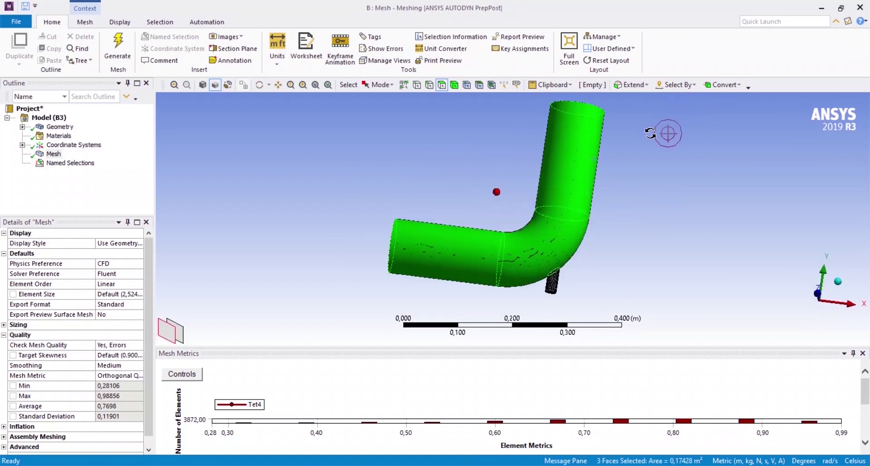
pyautogui.keyDown('ctrl'); pyautogui.click(553, 287); pyautogui.keyUp('ctrl')
pyautogui.moveTo(596, 290); pyautogui.dragTo(652, 339, button='middle')
pyautogui.rightClick(564, 221)
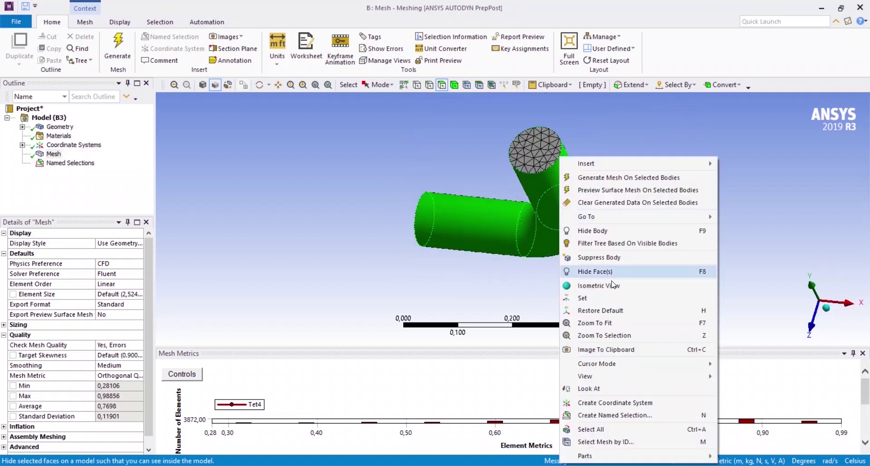
pyautogui.click(652, 415)
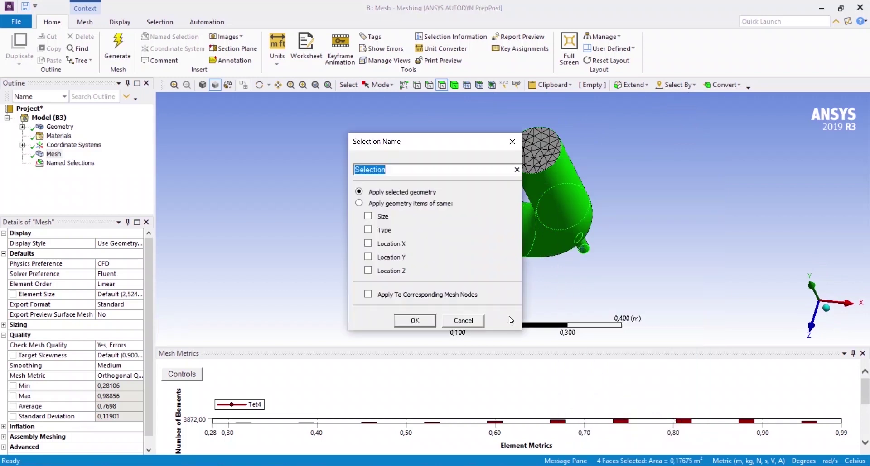
pyautogui.write('wall')
pyautogui.press('Return')
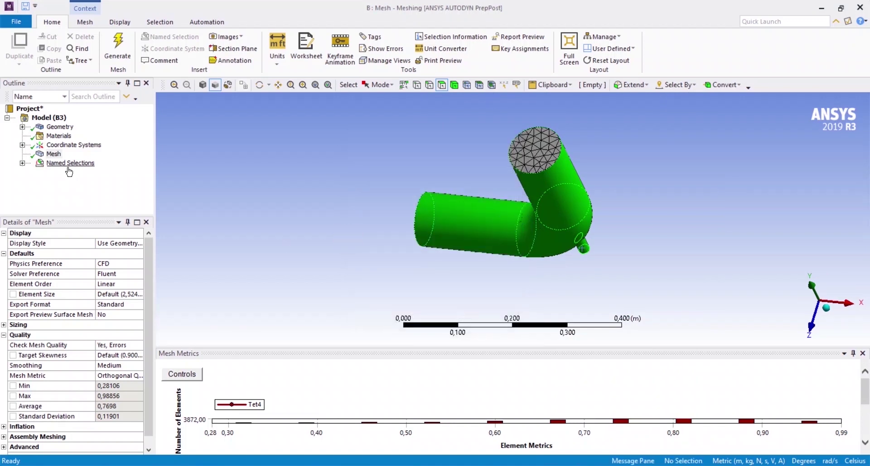
# List the inlet1, inlet2, outlet and wall named selections, clear the selection, and open Options
pyautogui.click(21, 163)
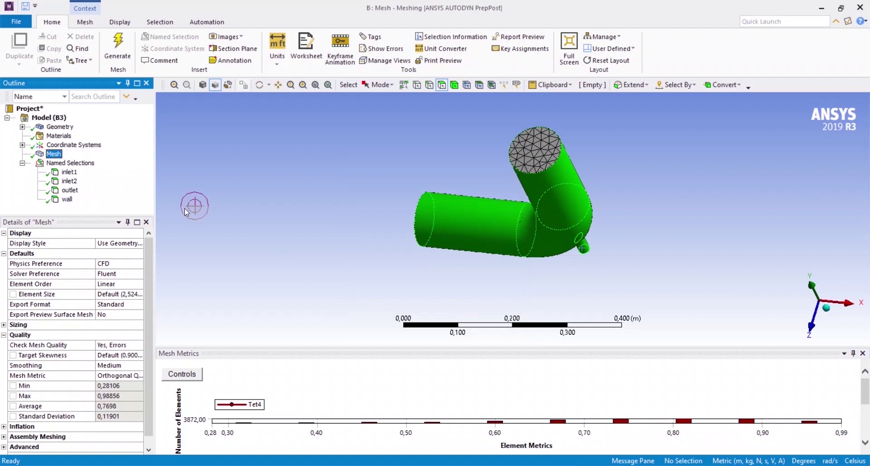
pyautogui.click(254, 227)
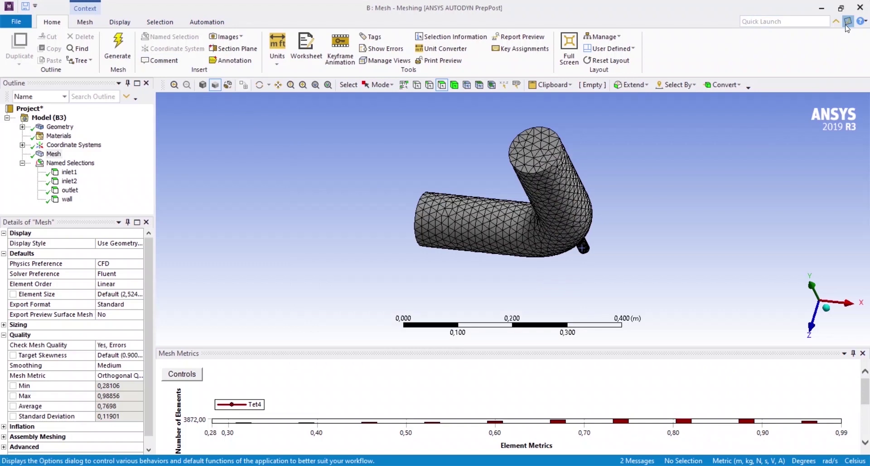
pyautogui.click(847, 22)
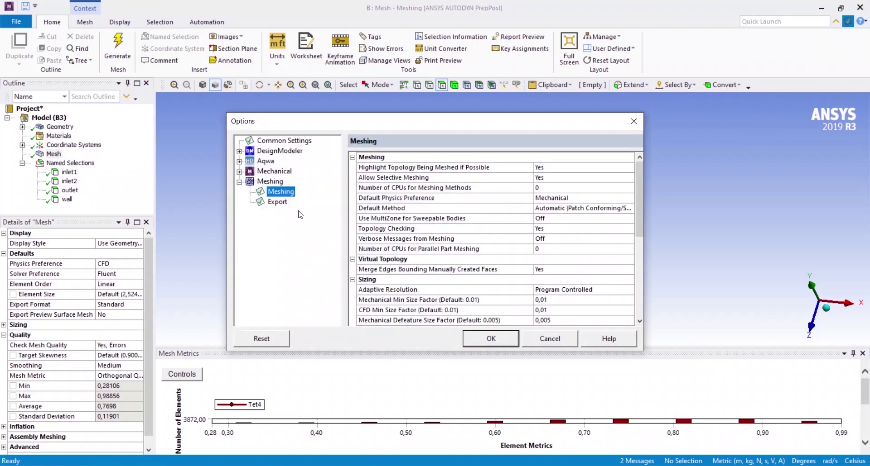
# Change the Meshing Export format for Fluent .msh input files from Binary to ASCII
pyautogui.click(285, 203)
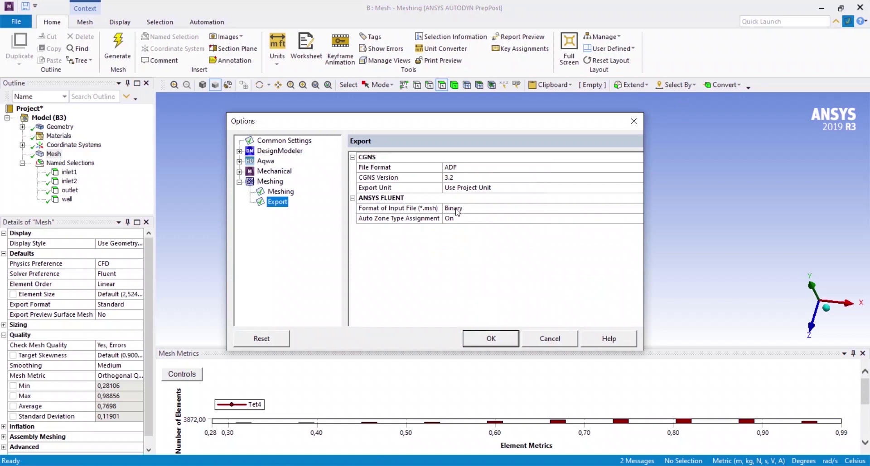
pyautogui.click(457, 211)
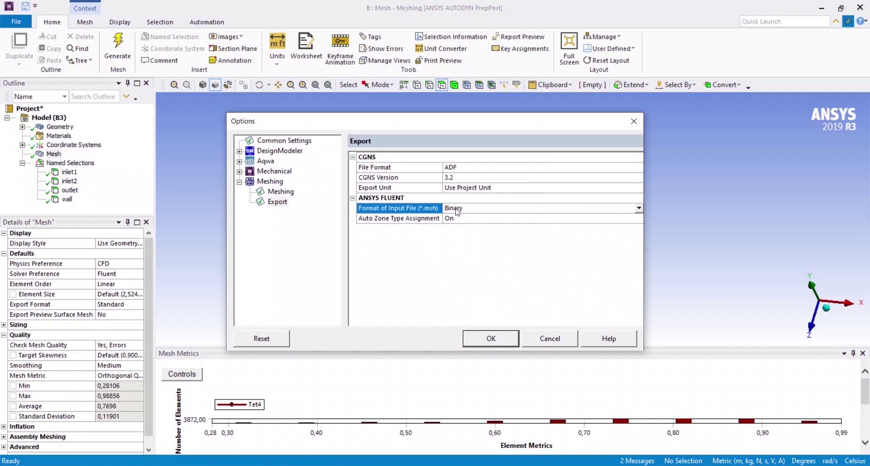
pyautogui.click(639, 208)
pyautogui.click(594, 224)
# Apply the options and export the mesh as the FLUENT input file mesh_elbow_ascii.msh
pyautogui.click(498, 343)
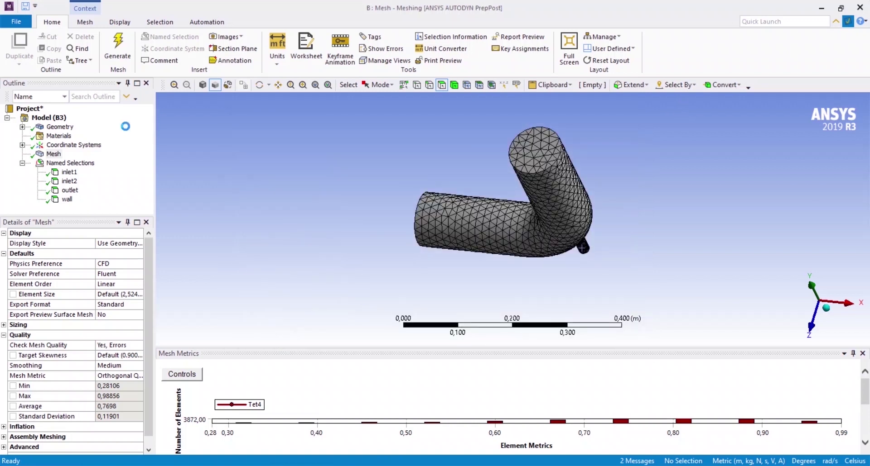
pyautogui.click(16, 22)
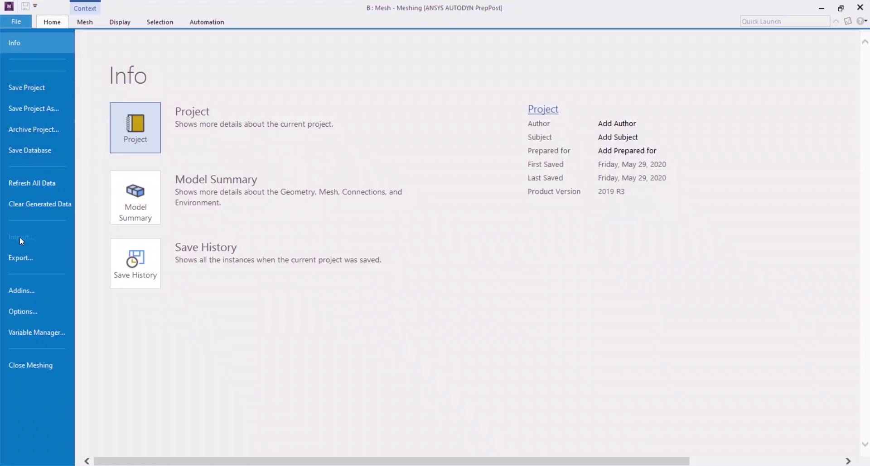
pyautogui.click(18, 255)
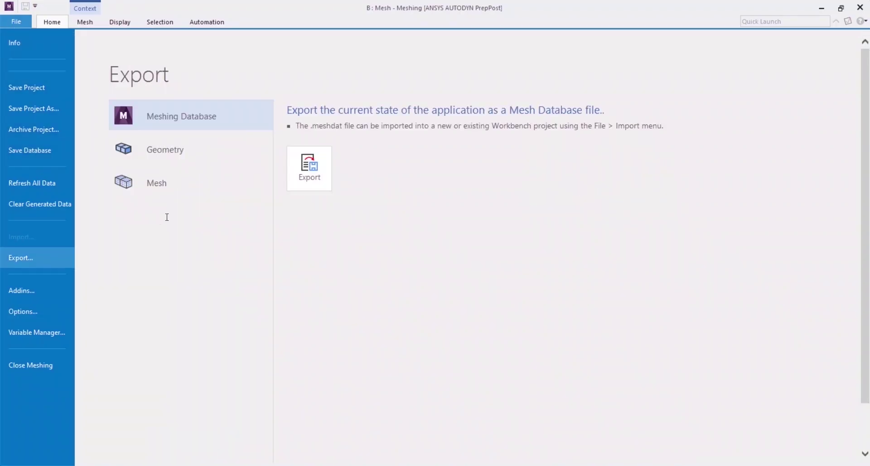
pyautogui.click(175, 188)
pyautogui.click(329, 252)
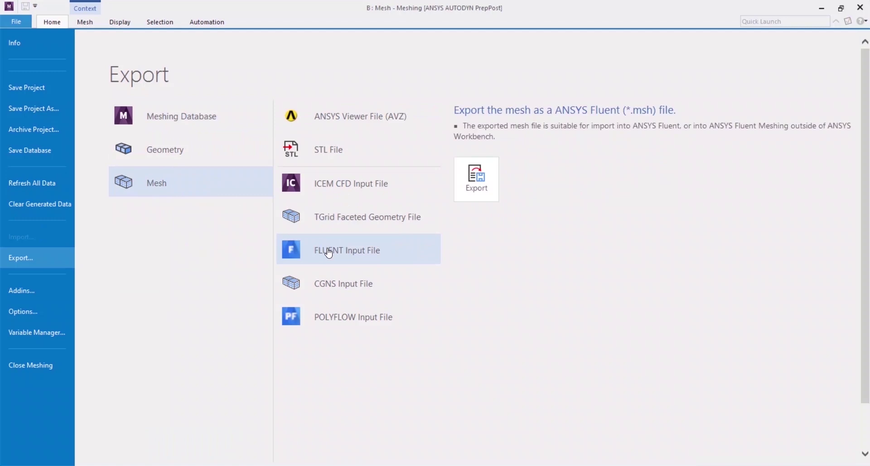
pyautogui.click(473, 186)
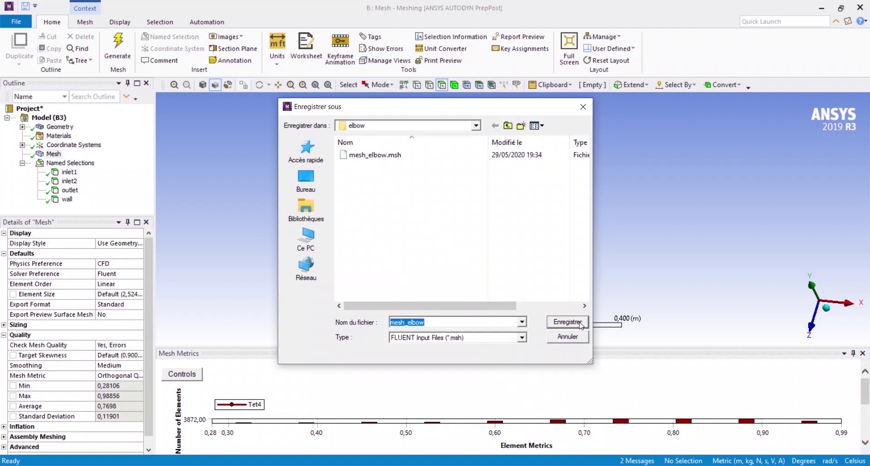
pyautogui.click(481, 322)
pyautogui.write('_ascii')
pyautogui.press('Return')
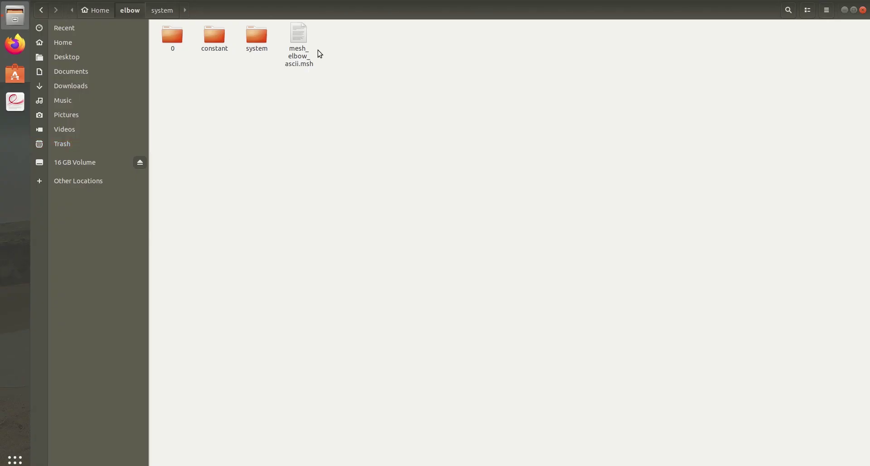
# Check the elbow folder's contents: mesh_elbow_ascii.msh alongside the 0, constant and system folders
pyautogui.click(303, 51)
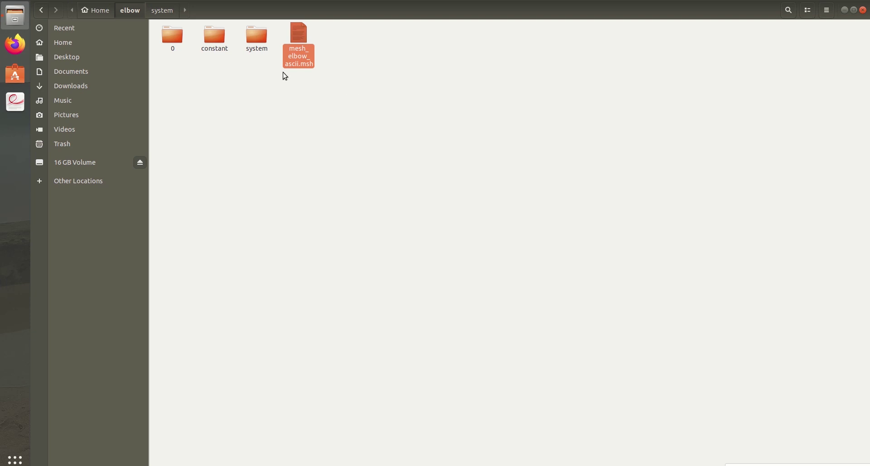
pyautogui.click(207, 63)
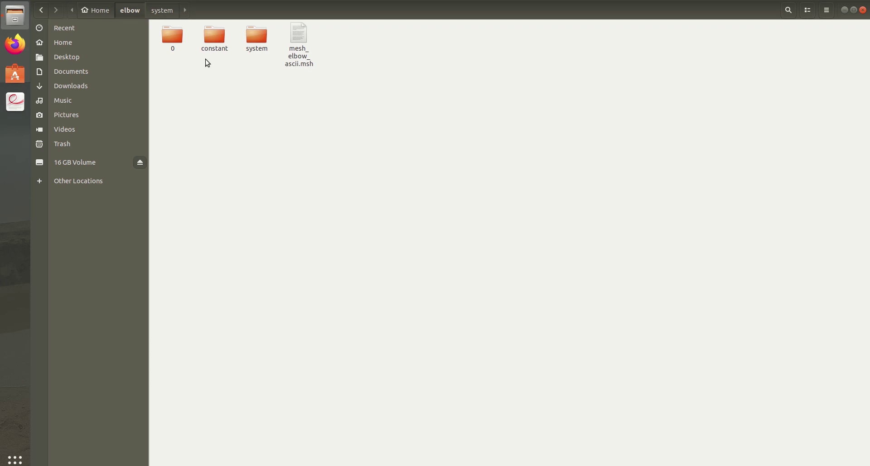
pyautogui.click(293, 63)
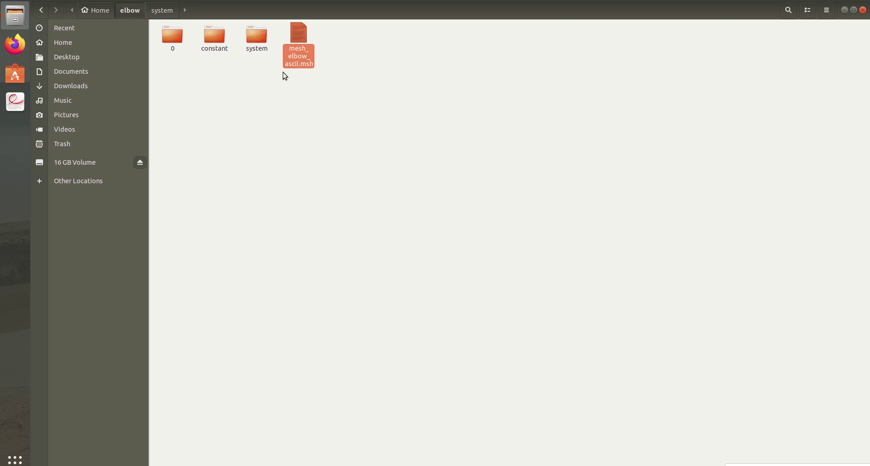
pyautogui.click(205, 62)
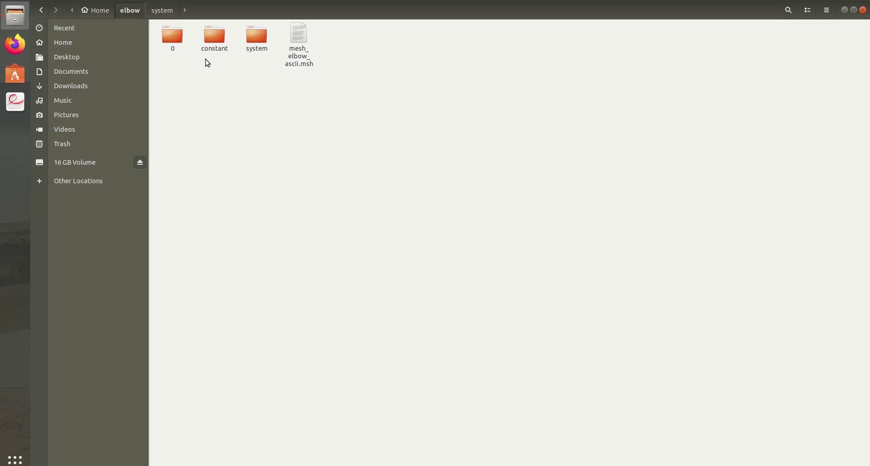
pyautogui.click(172, 36)
pyautogui.click(213, 38)
pyautogui.click(249, 40)
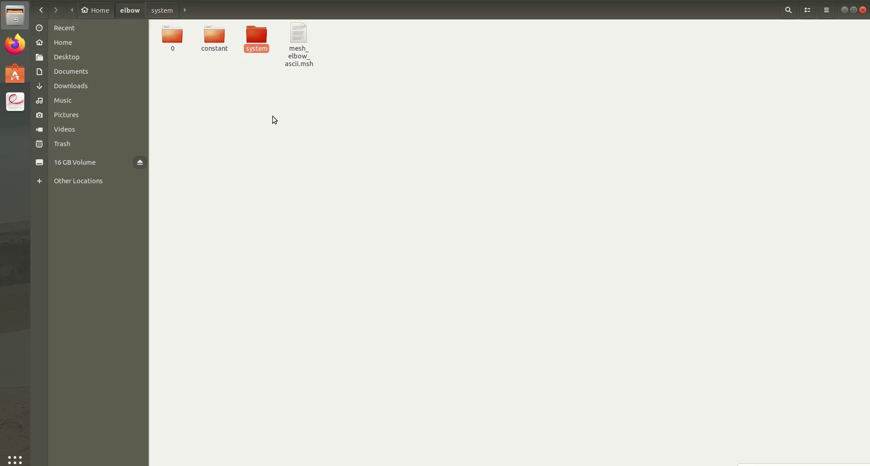
pyautogui.click(277, 125)
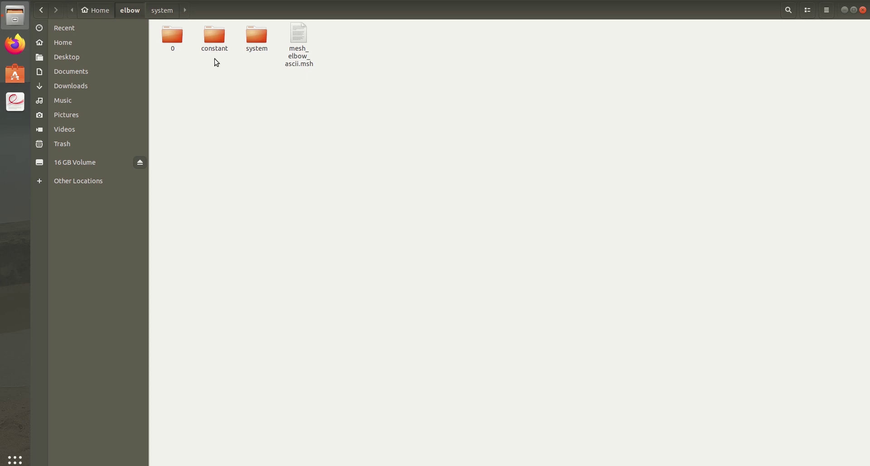
# Delete the old polyMesh folder inside constant and return to the elbow folder
pyautogui.doubleClick(213, 38)
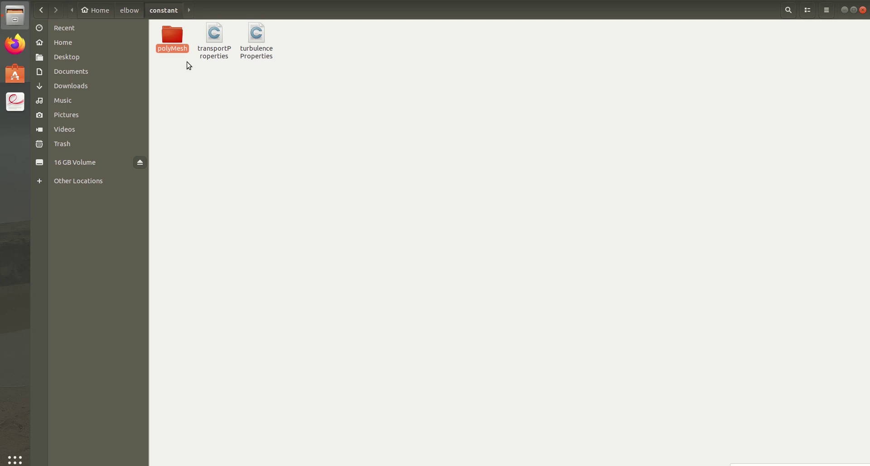
pyautogui.press('Delete')
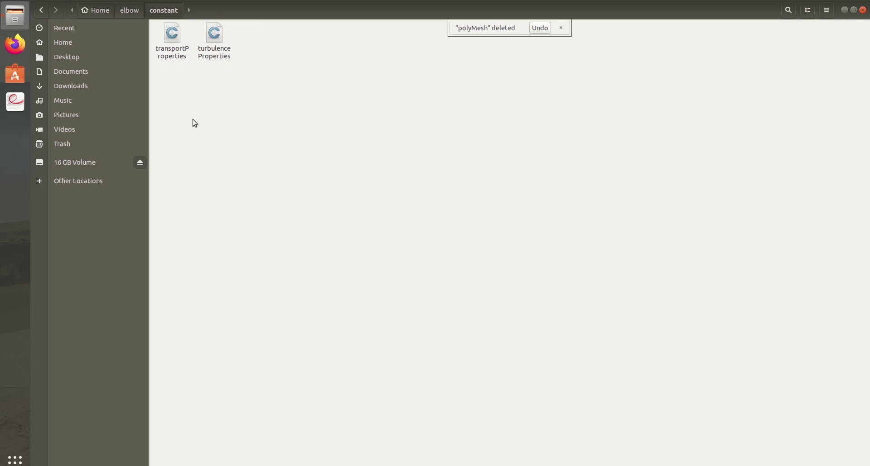
pyautogui.click(129, 11)
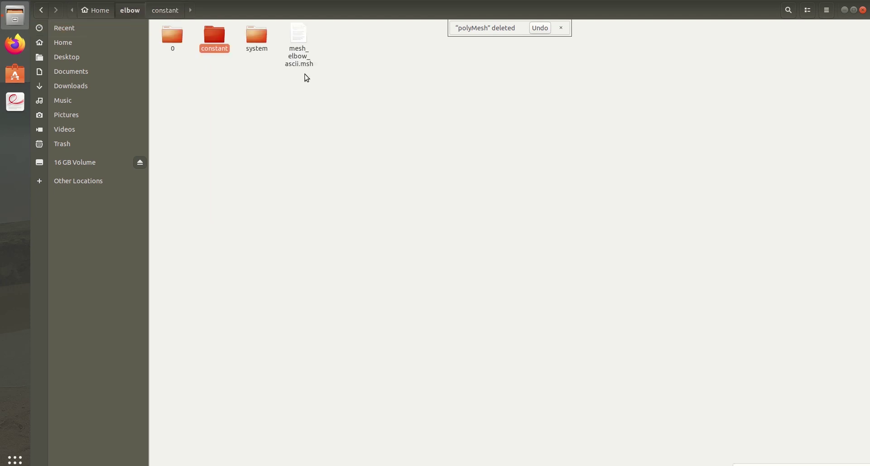
# Open a terminal in the elbow folder and run fluent3DMeshToFoam mesh_elbow_ascii.msh
pyautogui.rightClick(279, 127)
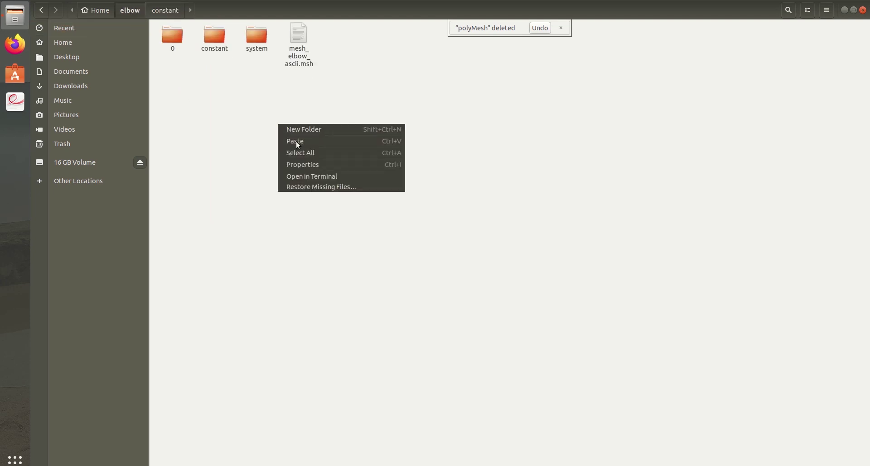
pyautogui.click(310, 177)
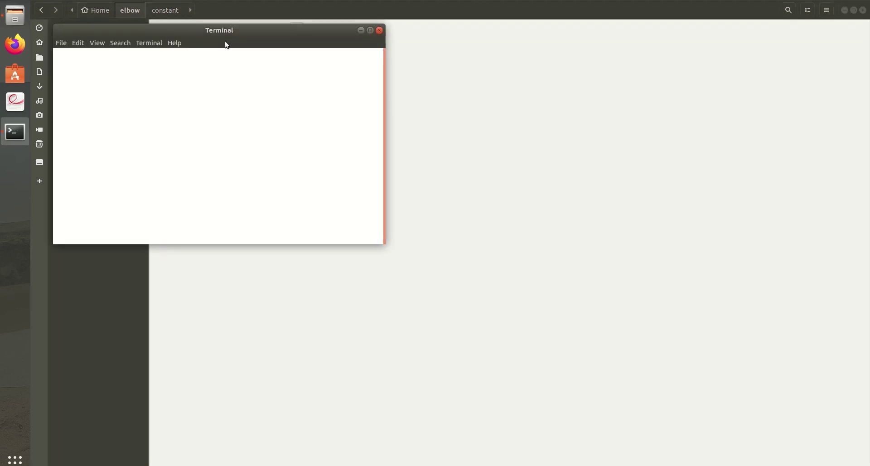
pyautogui.moveTo(217, 32); pyautogui.dragTo(461, 129)
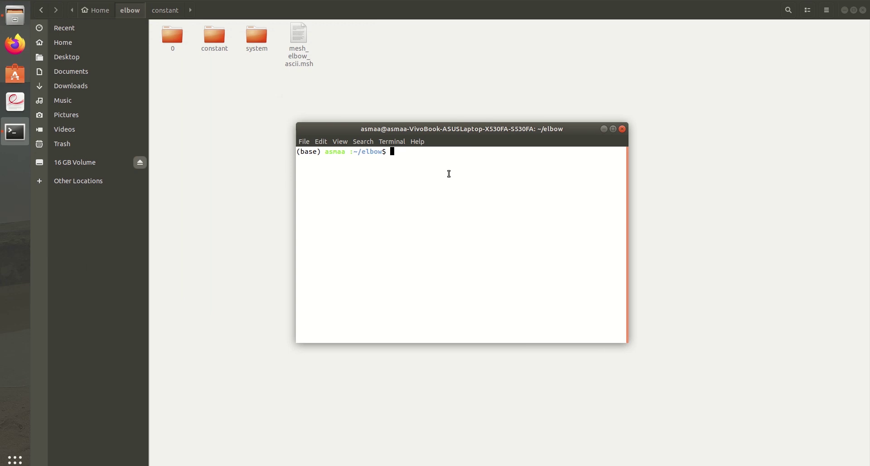
pyautogui.write('fluent3D')
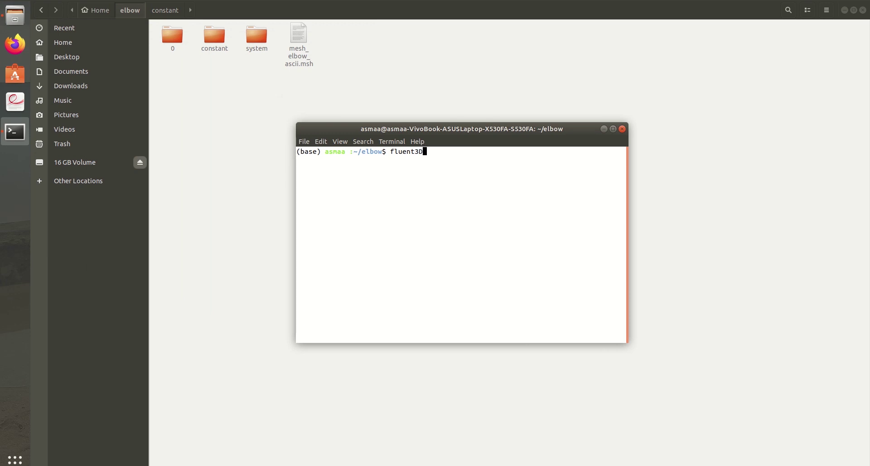
pyautogui.press('Tab')
pyautogui.write('me')
pyautogui.press('Tab')
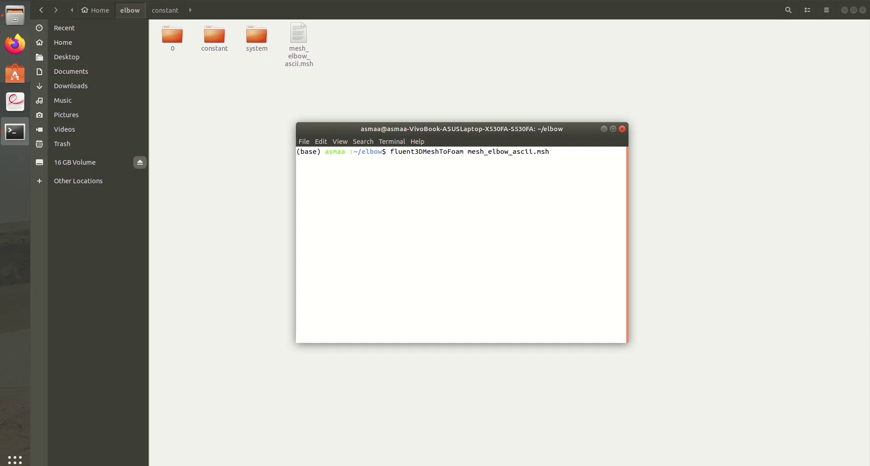
pyautogui.press('Return')
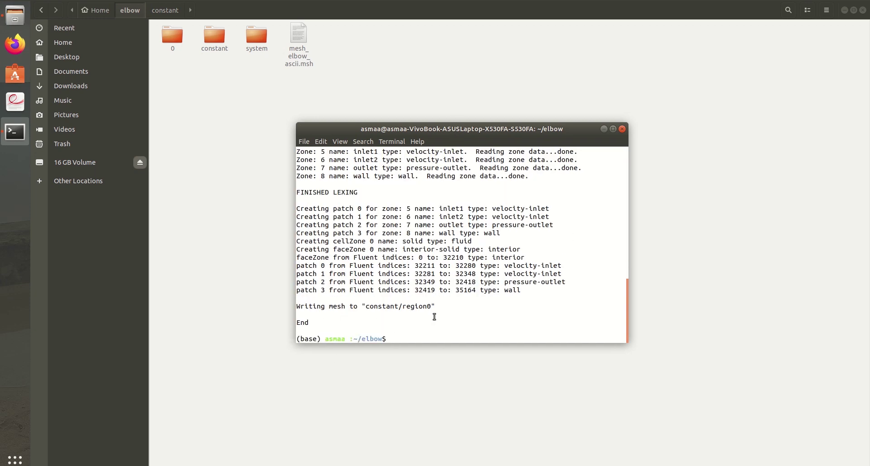
pyautogui.doubleClick(211, 36)
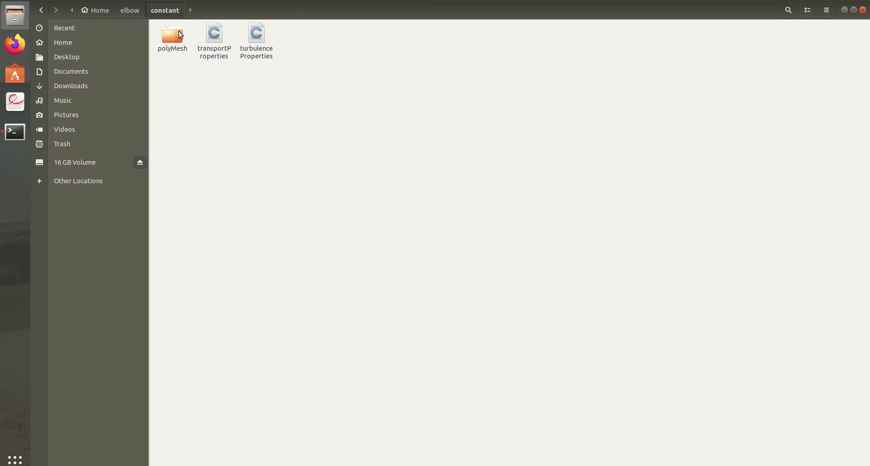
# Edit constant/polyMesh/boundary so inlet1 and inlet2 are type inlet and outlet is type outlet, then save
pyautogui.doubleClick(170, 37)
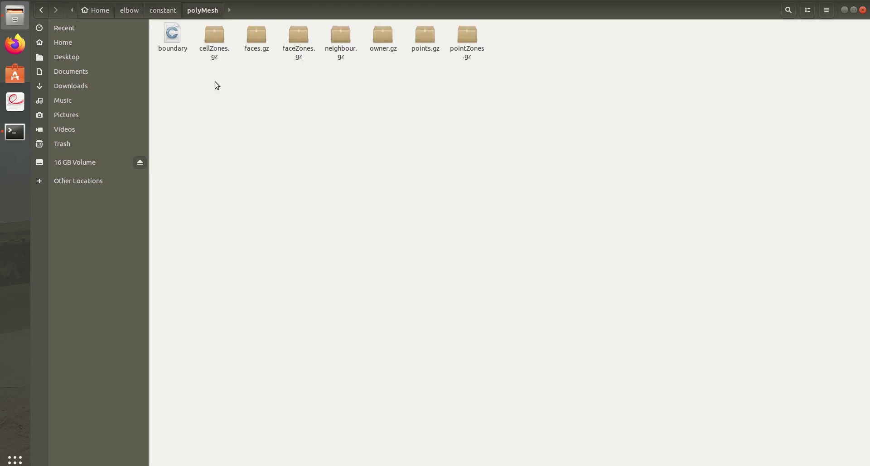
pyautogui.doubleClick(171, 37)
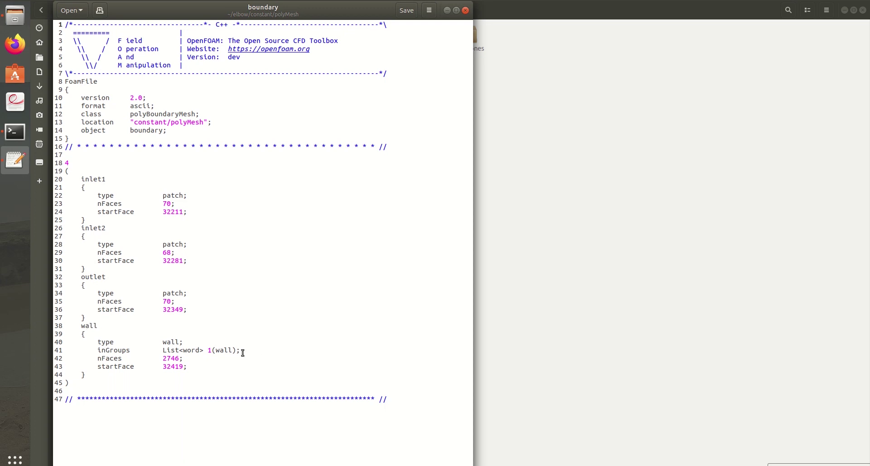
pyautogui.doubleClick(175, 194)
pyautogui.write('inlet')
pyautogui.doubleClick(181, 244)
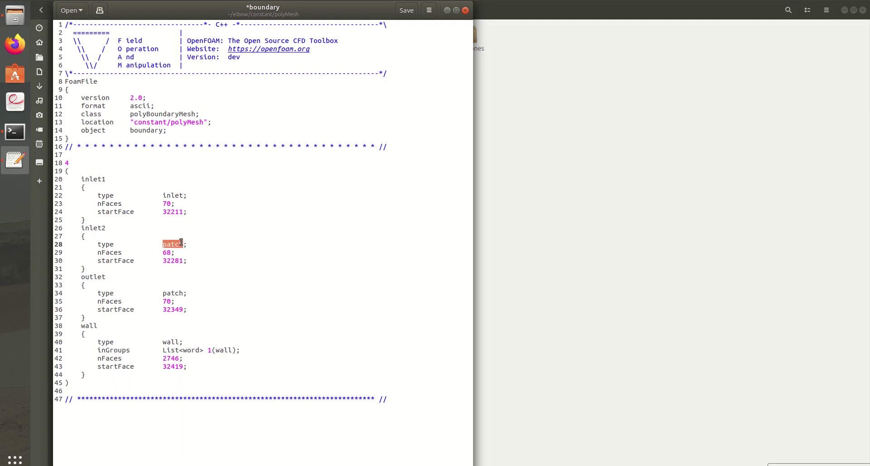
pyautogui.write('inlet')
pyautogui.doubleClick(179, 293)
pyautogui.write('outlet')
pyautogui.hotkey('ctrl', 's')
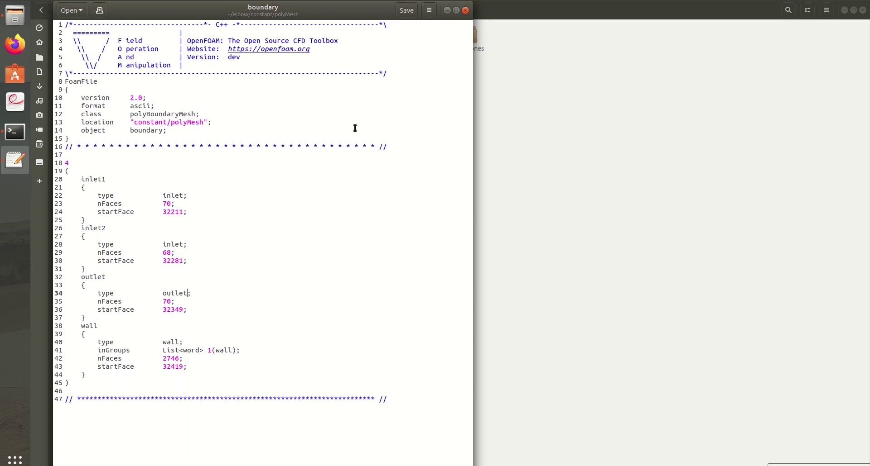
# Close the boundary file and open the 0/p pressure file in gedit
pyautogui.click(466, 10)
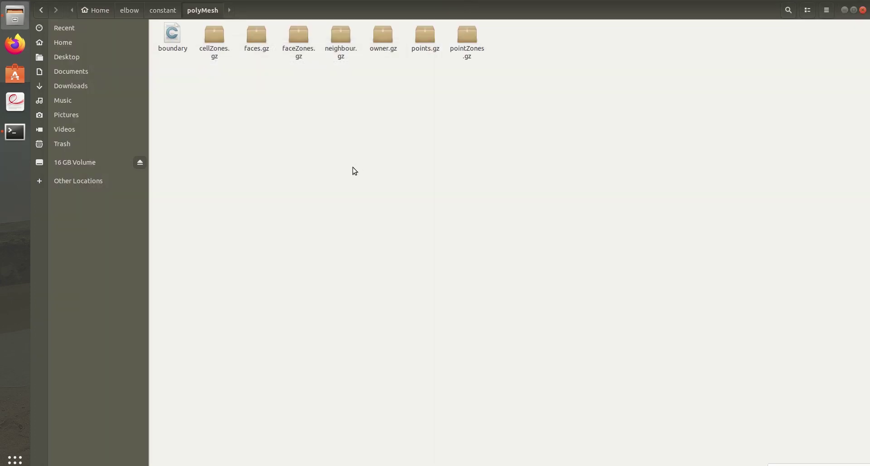
pyautogui.click(129, 10)
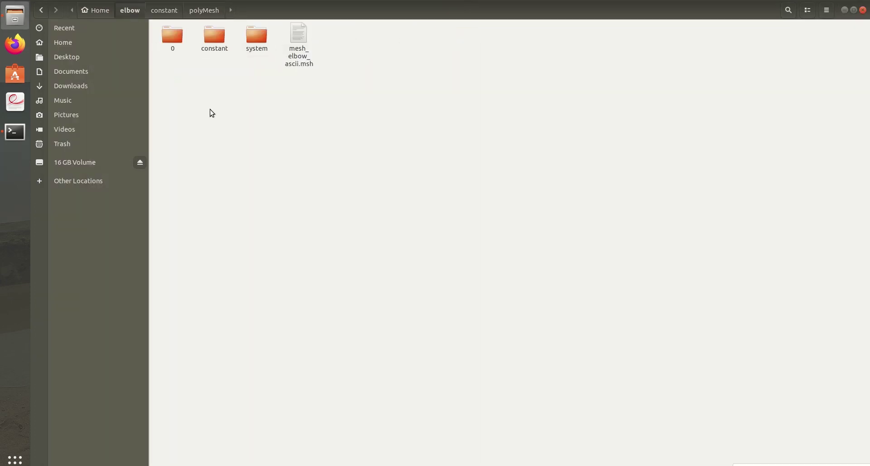
pyautogui.doubleClick(176, 42)
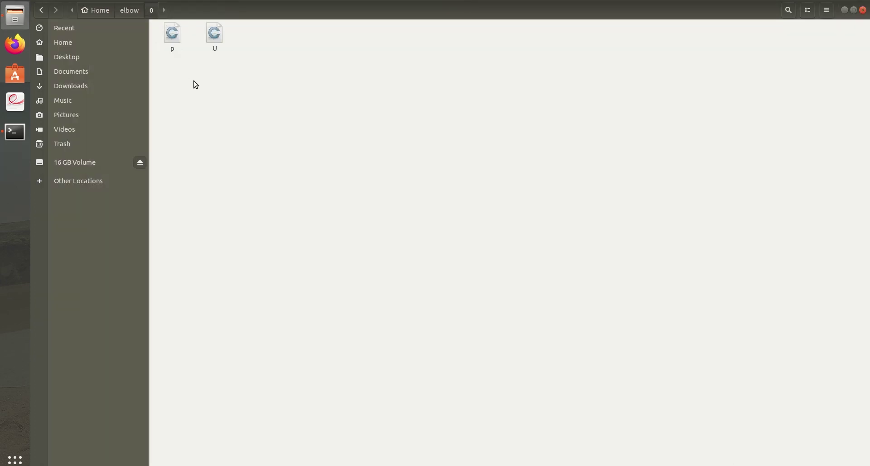
pyautogui.moveTo(244, 51); pyautogui.dragTo(175, 37)
pyautogui.doubleClick(175, 36)
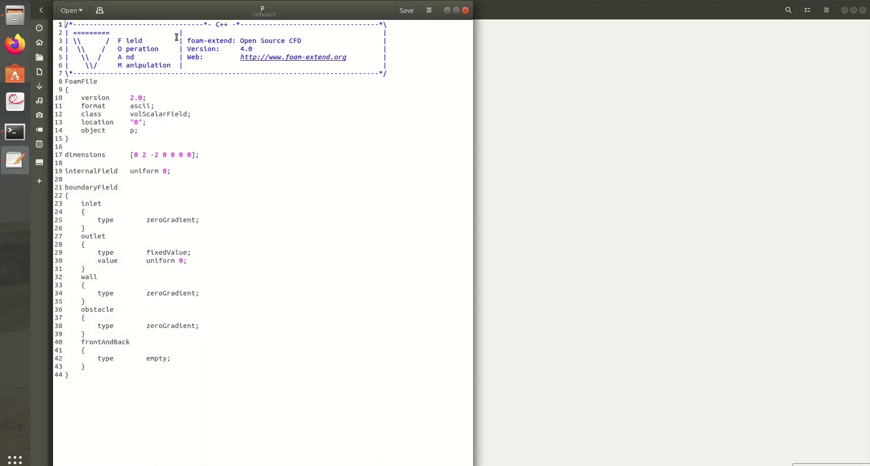
# Open constant/polyMesh/boundary beside the p file, tiled on the right half for reference
pyautogui.click(515, 210)
pyautogui.click(136, 10)
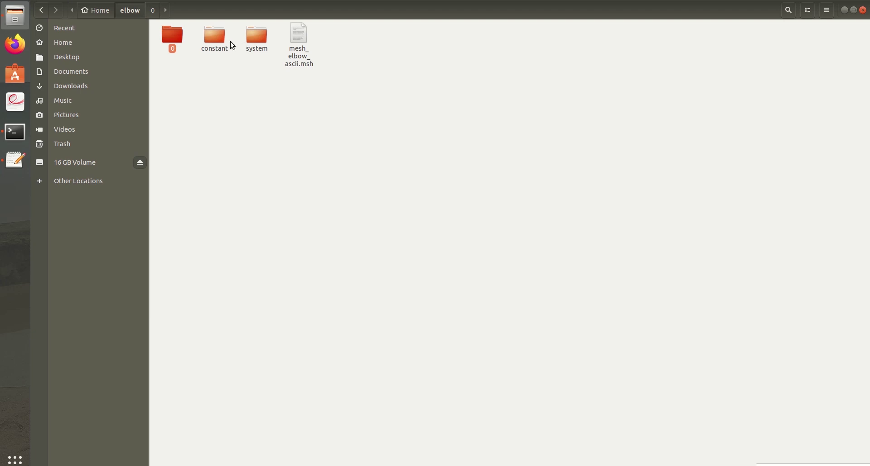
pyautogui.doubleClick(217, 38)
pyautogui.doubleClick(175, 36)
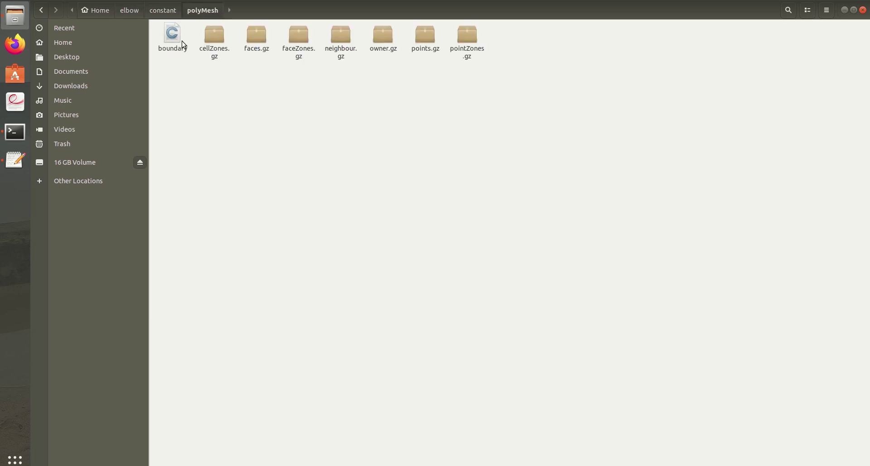
pyautogui.doubleClick(175, 37)
pyautogui.moveTo(220, 12); pyautogui.dragTo(814, 76)
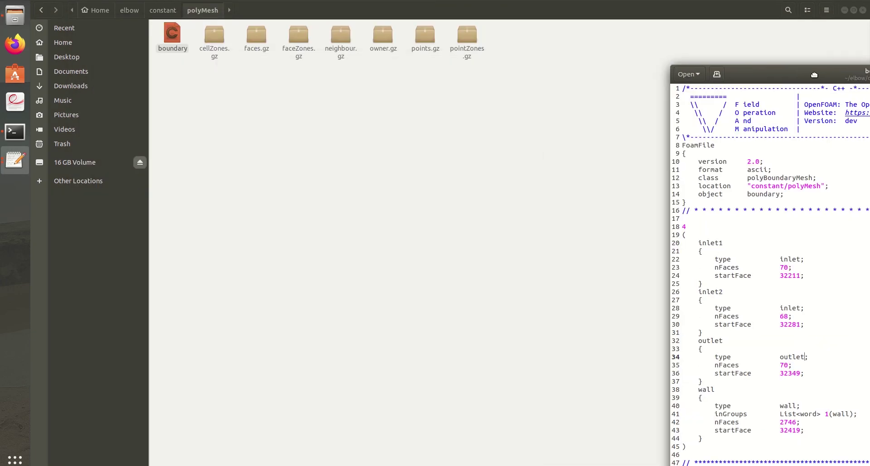
pyautogui.moveTo(741, 77); pyautogui.dragTo(868, 77)
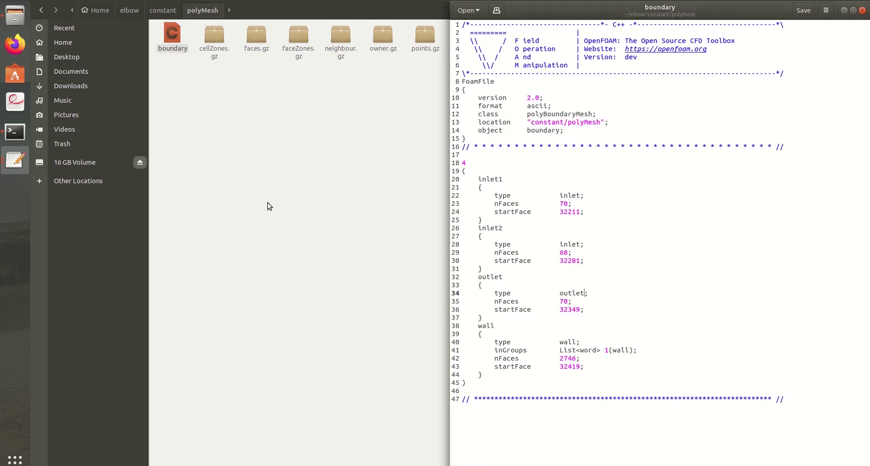
pyautogui.click(8, 168)
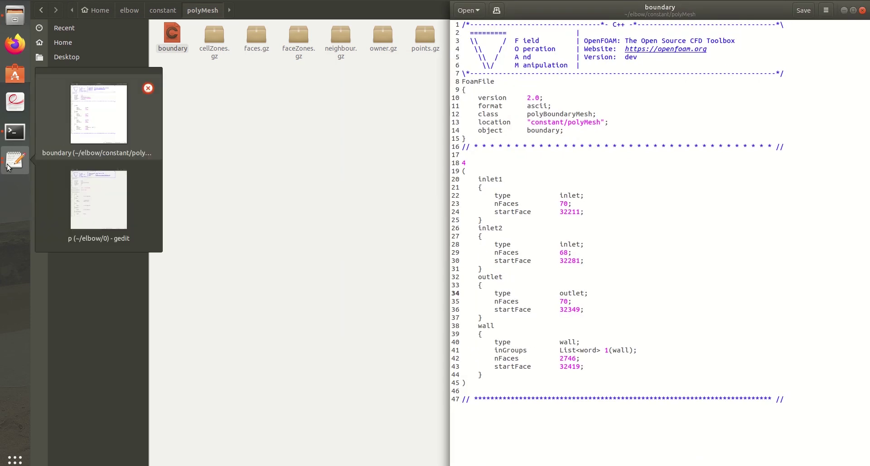
pyautogui.click(93, 195)
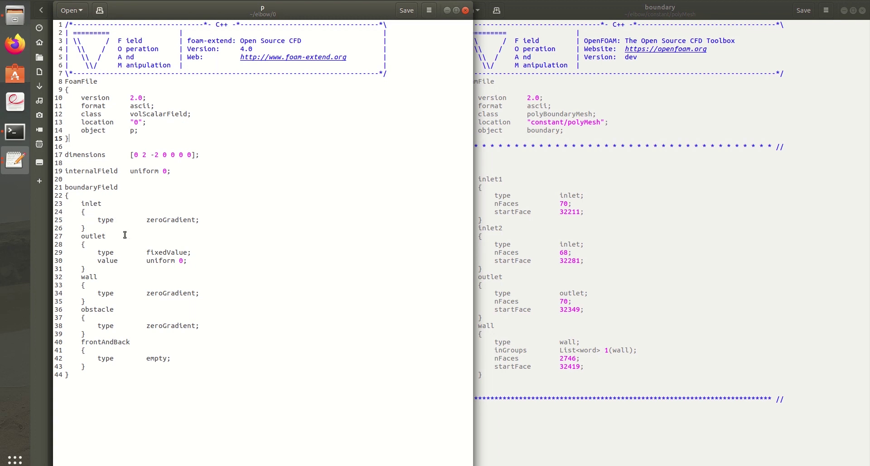
pyautogui.click(520, 226)
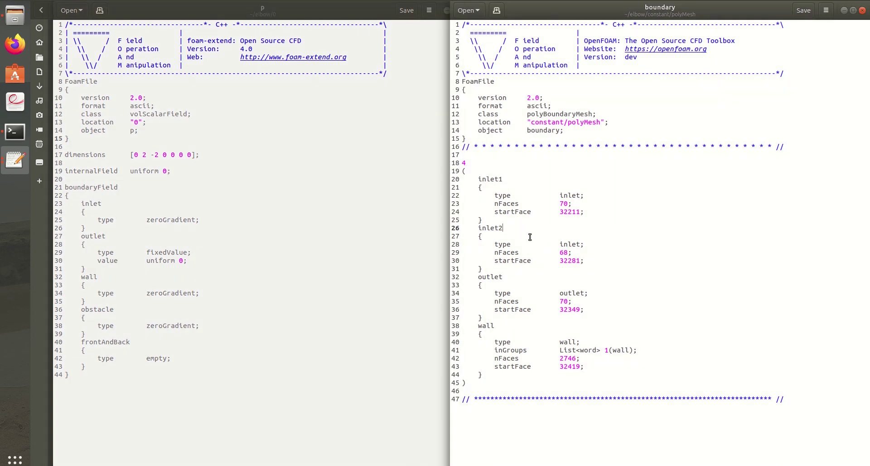
pyautogui.click(135, 234)
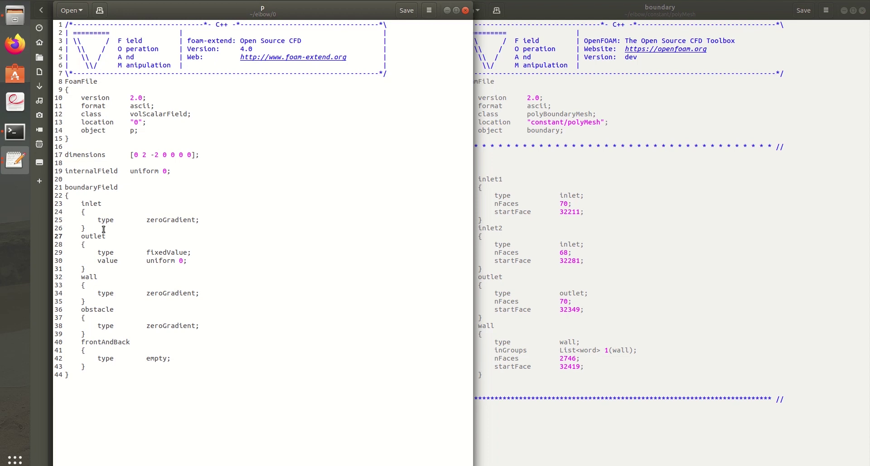
# Rename the p file's inlet patch to inlet1 and duplicate its block as inlet2
pyautogui.click(107, 204)
pyautogui.write('1')
pyautogui.moveTo(84, 227); pyautogui.dragTo(1, 208)
pyautogui.hotkey('ctrl', 'c')
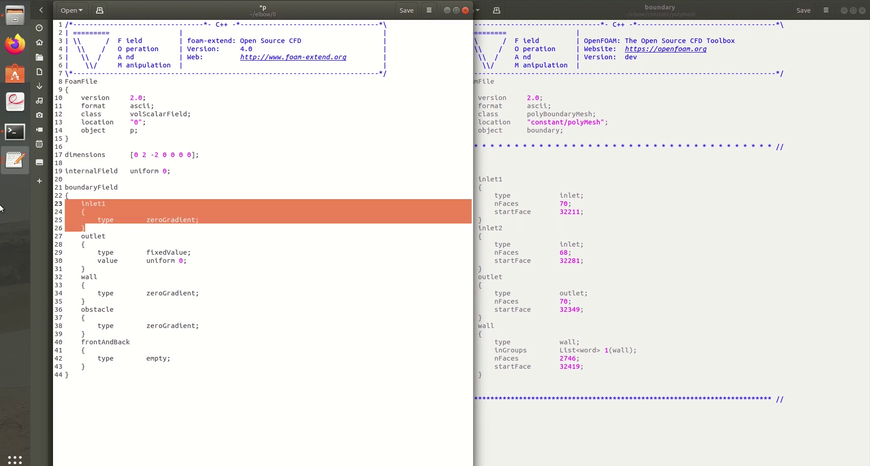
pyautogui.click(138, 230)
pyautogui.hotkey('ctrl', 'v')
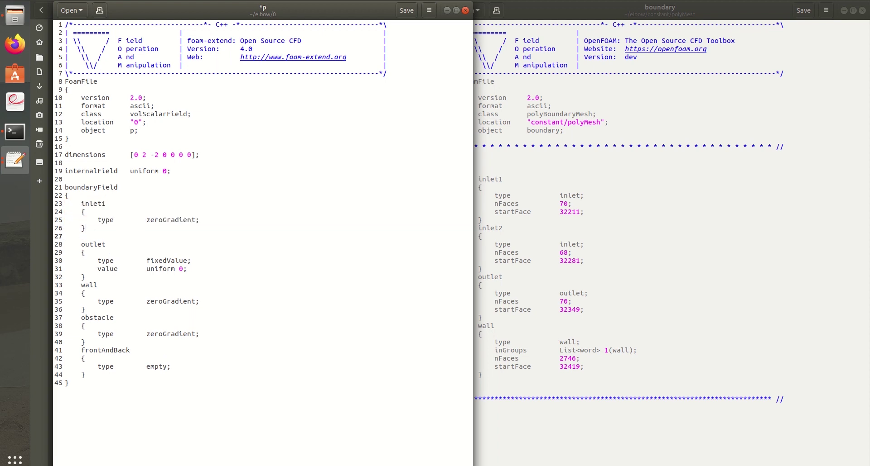
pyautogui.click(133, 236)
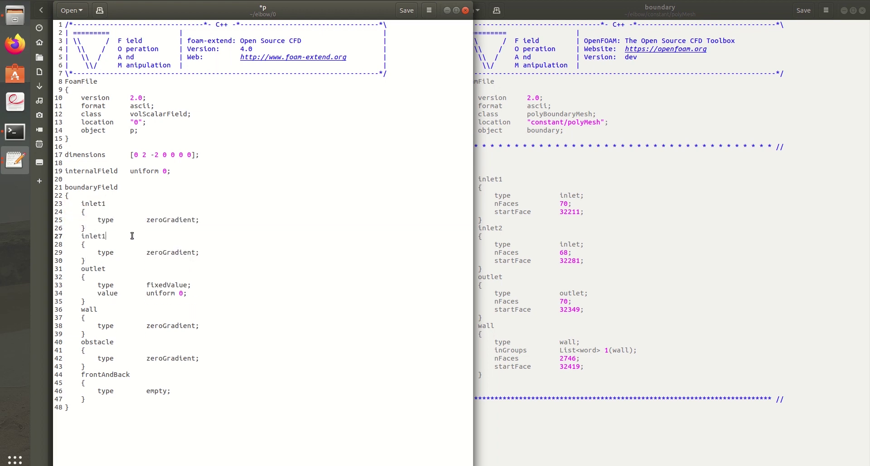
pyautogui.press('BackSpace')
pyautogui.write('2')
# Delete the obstacle and frontAndBack blocks and change outlet from fixedValue to zeroGradient
pyautogui.moveTo(125, 399); pyautogui.dragTo(43, 344)
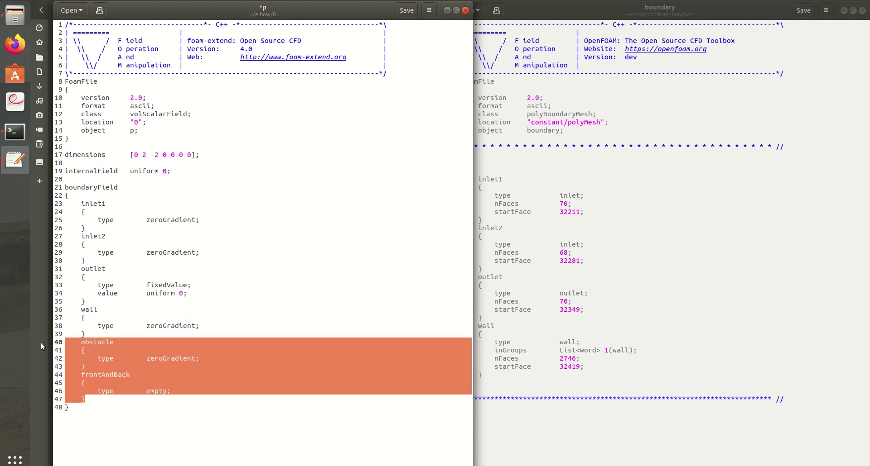
pyautogui.press('BackSpace')
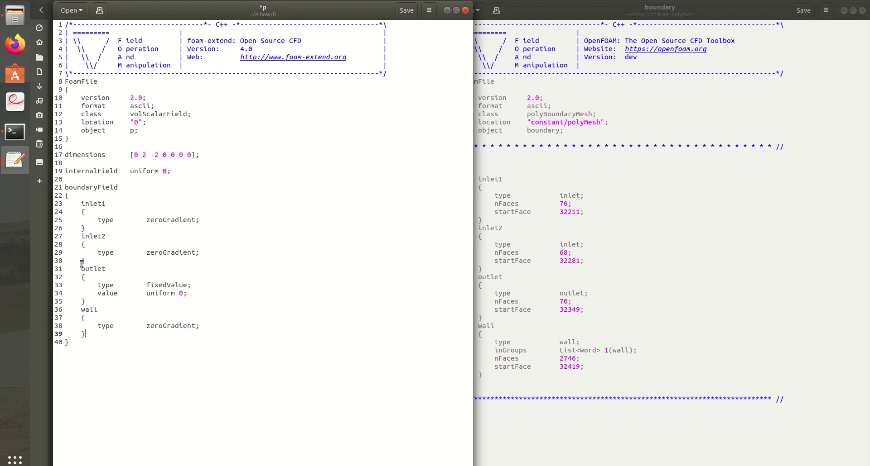
pyautogui.moveTo(213, 255); pyautogui.dragTo(37, 253)
pyautogui.hotkey('ctrl', 'c')
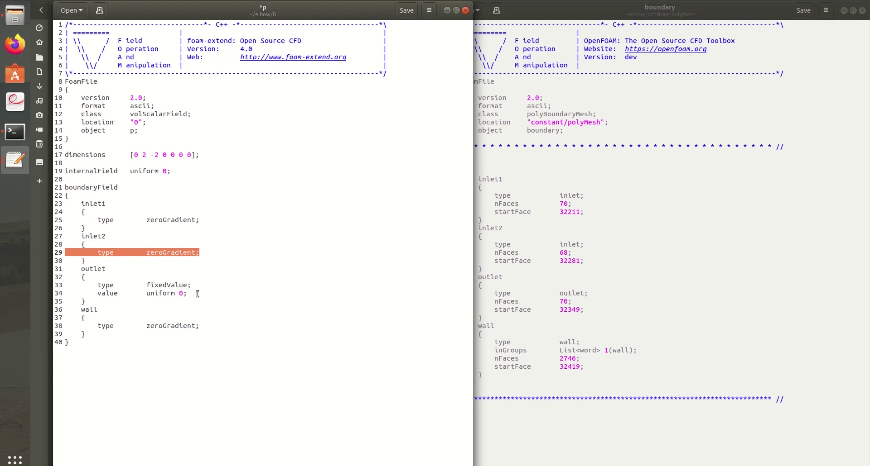
pyautogui.moveTo(196, 293); pyautogui.dragTo(28, 287)
pyautogui.hotkey('ctrl', 'v')
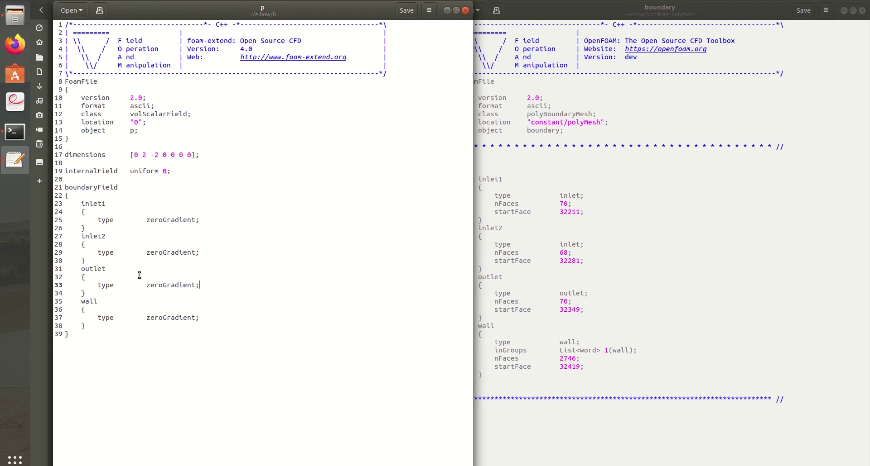
# Close the p file and open the U file from the elbow case's 0 folder
pyautogui.click(466, 11)
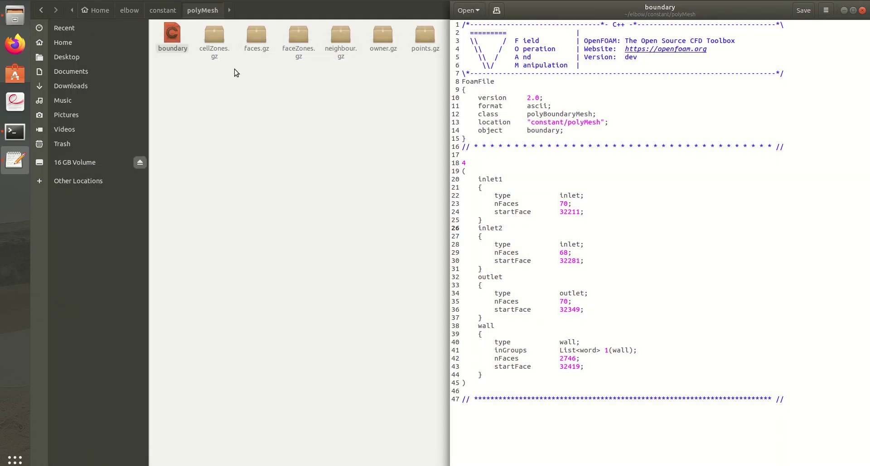
pyautogui.click(163, 10)
pyautogui.click(130, 10)
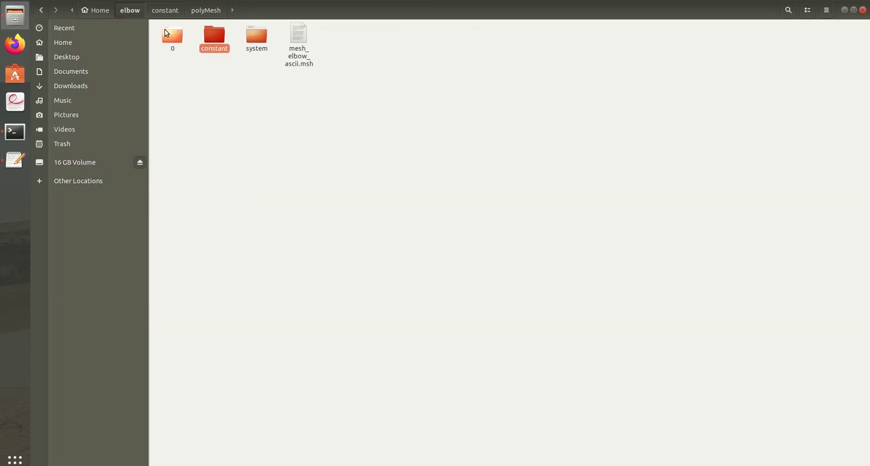
pyautogui.doubleClick(169, 37)
pyautogui.doubleClick(213, 36)
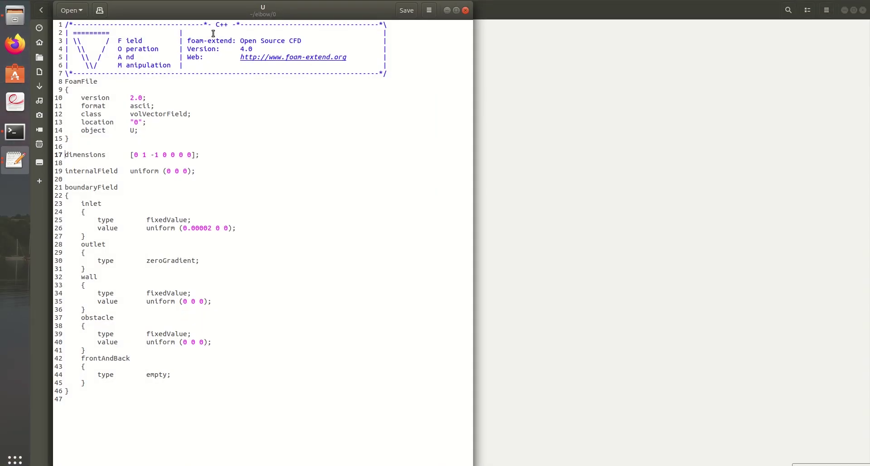
# Rename inlet to inlet1 in U and set its velocity to uniform (0 0 0)
pyautogui.click(11, 167)
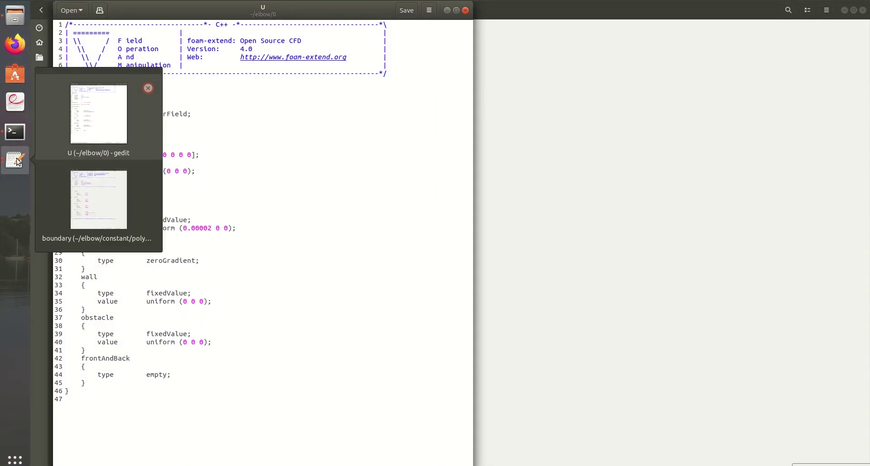
pyautogui.click(86, 197)
pyautogui.click(154, 208)
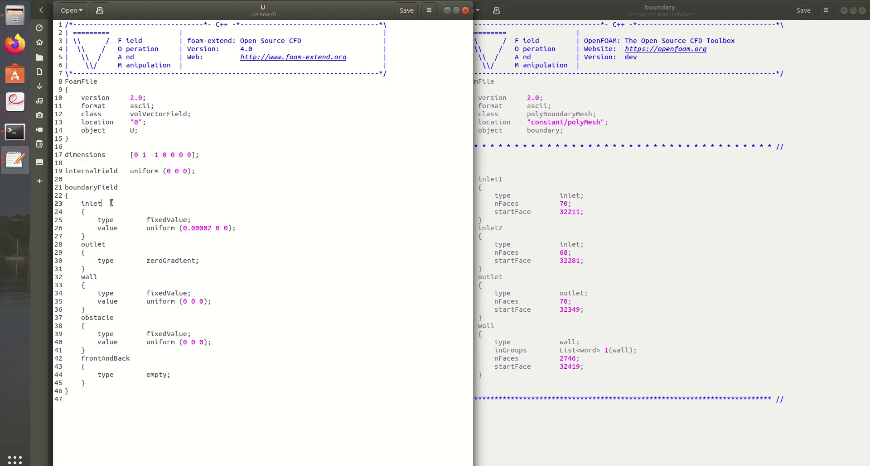
pyautogui.write('1')
pyautogui.press('Down')
pyautogui.press('Down')
pyautogui.press('Down')
pyautogui.moveTo(213, 228); pyautogui.dragTo(184, 228)
pyautogui.write('0')
# Duplicate the inlet1 block below itself and name the copy inlet2
pyautogui.moveTo(102, 235); pyautogui.dragTo(38, 207)
pyautogui.hotkey('ctrl', 'c')
pyautogui.click(149, 236)
pyautogui.hotkey('ctrl', 'v')
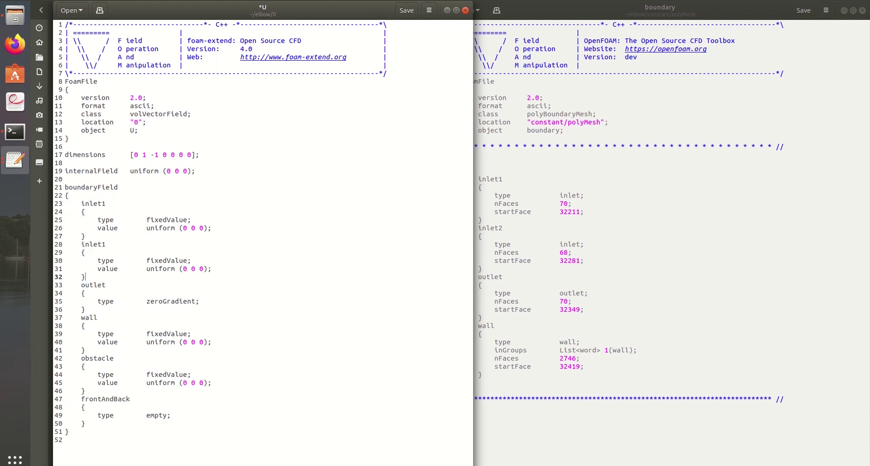
pyautogui.click(112, 246)
pyautogui.press('BackSpace')
pyautogui.write('2')
# Delete the obstacle and frontAndBack blocks, then save and close U
pyautogui.moveTo(90, 424); pyautogui.dragTo(37, 358)
pyautogui.press('BackSpace')
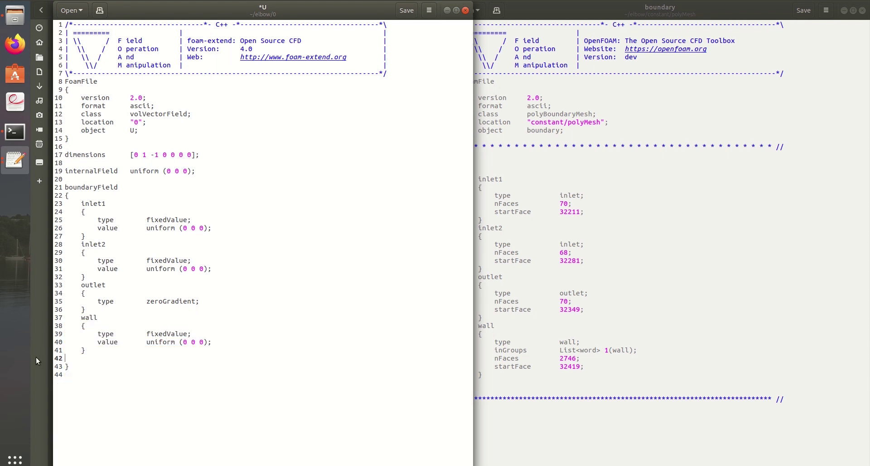
pyautogui.press('BackSpace')
pyautogui.click(546, 269)
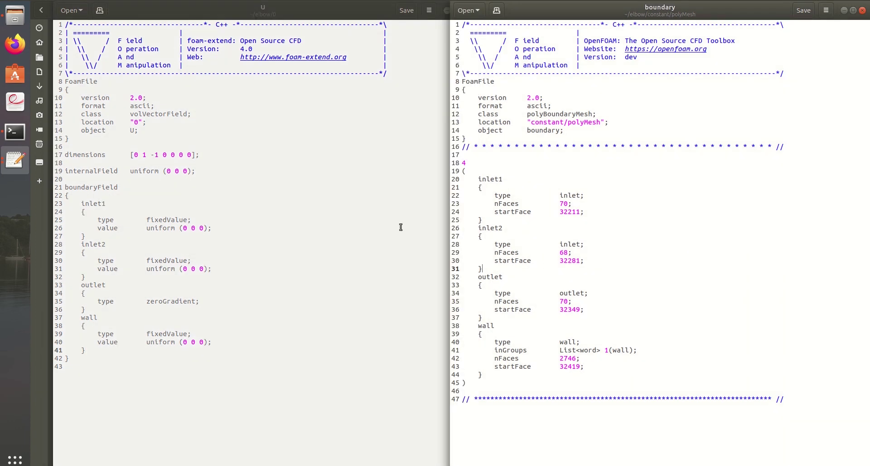
pyautogui.click(443, 22)
pyautogui.click(463, 13)
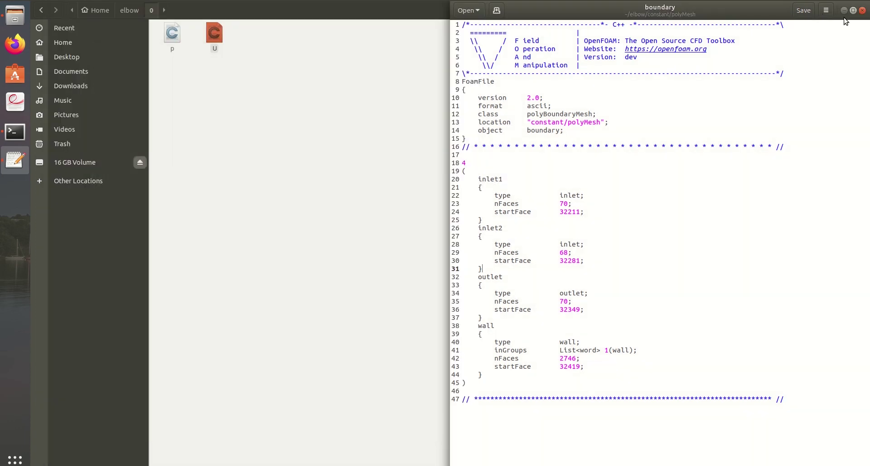
# Close gedit and run paraFoam from a terminal opened in the elbow folder
pyautogui.click(861, 10)
pyautogui.click(130, 10)
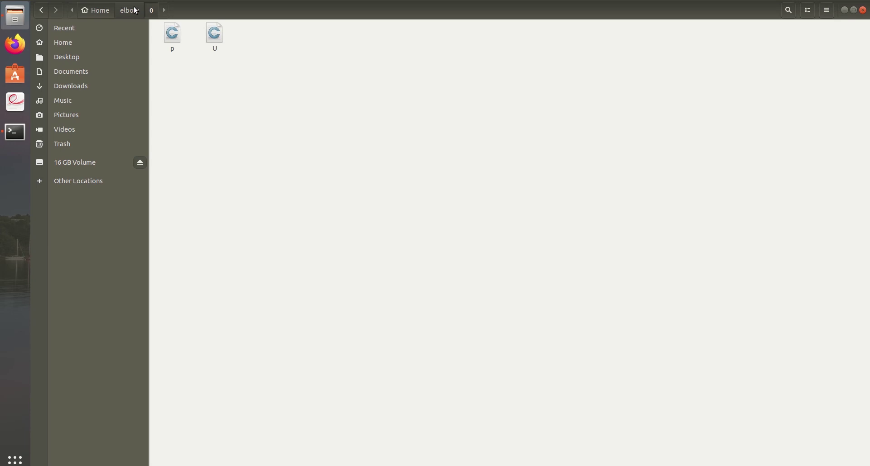
pyautogui.rightClick(246, 109)
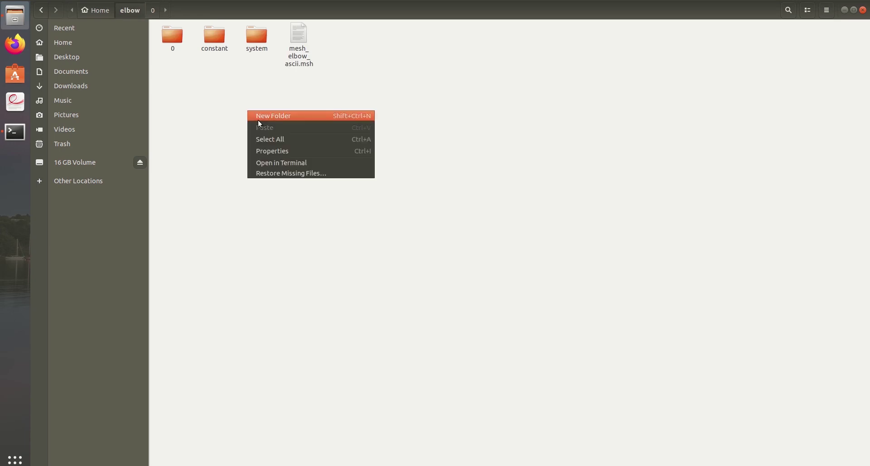
pyautogui.click(282, 164)
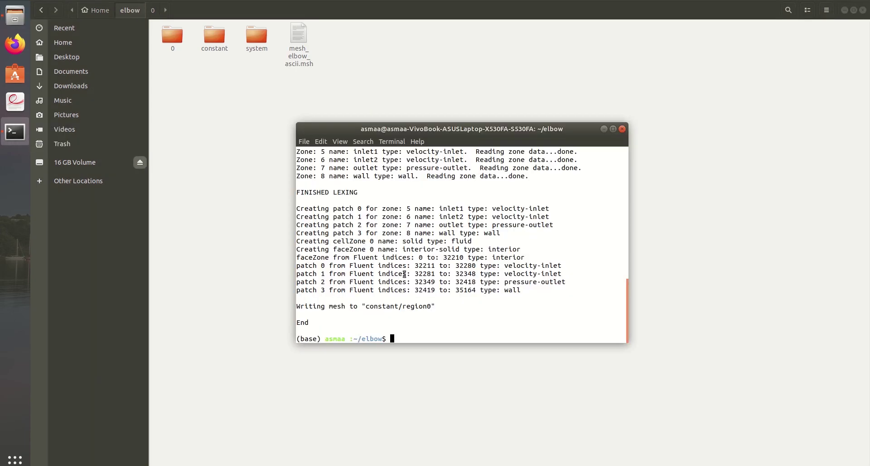
pyautogui.write('paraFoam')
pyautogui.press('Return')
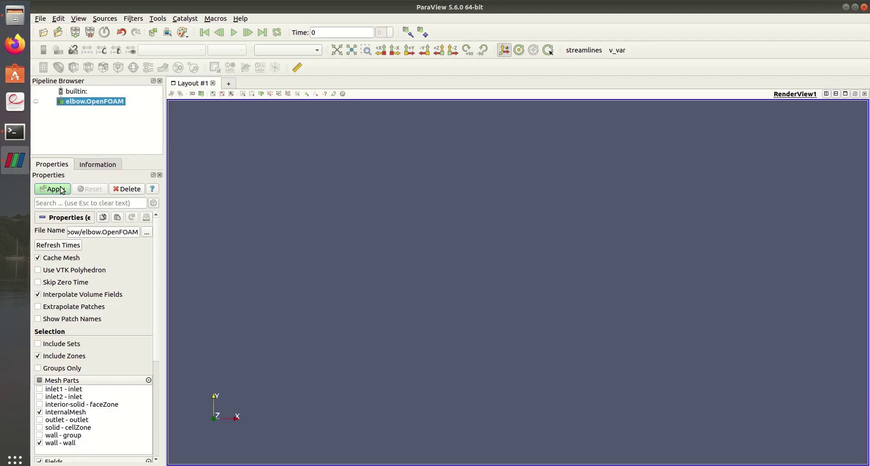
# Apply the elbow case and display it as Surface With Edges in Solid Color
pyautogui.click(62, 189)
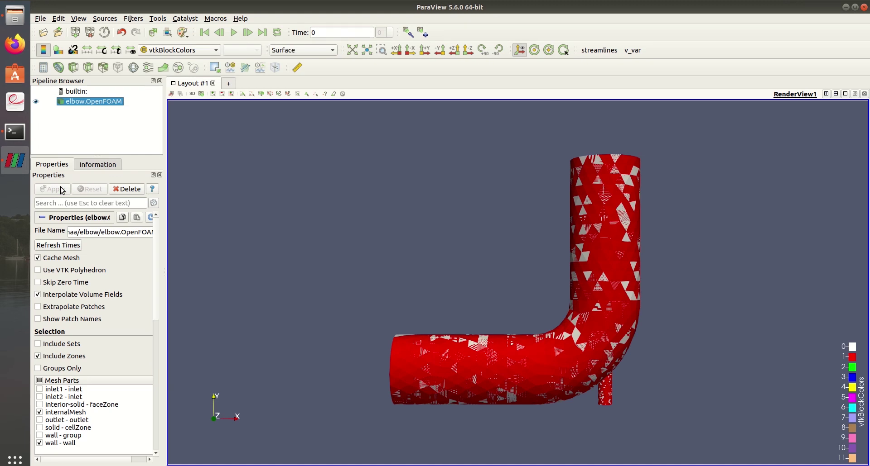
pyautogui.click(306, 51)
pyautogui.click(317, 75)
pyautogui.moveTo(393, 164); pyautogui.dragTo(310, 126)
pyautogui.click(196, 50)
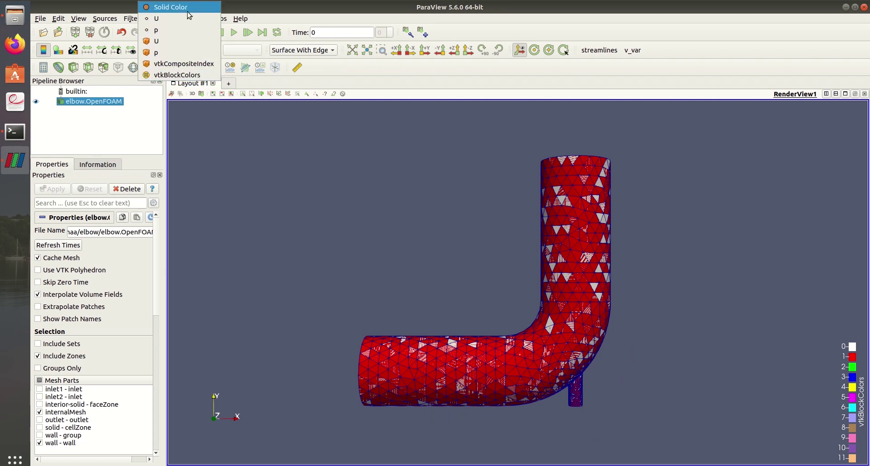
pyautogui.click(170, 6)
pyautogui.moveTo(437, 179); pyautogui.dragTo(659, 281)
pyautogui.scroll(3, 657, 278)
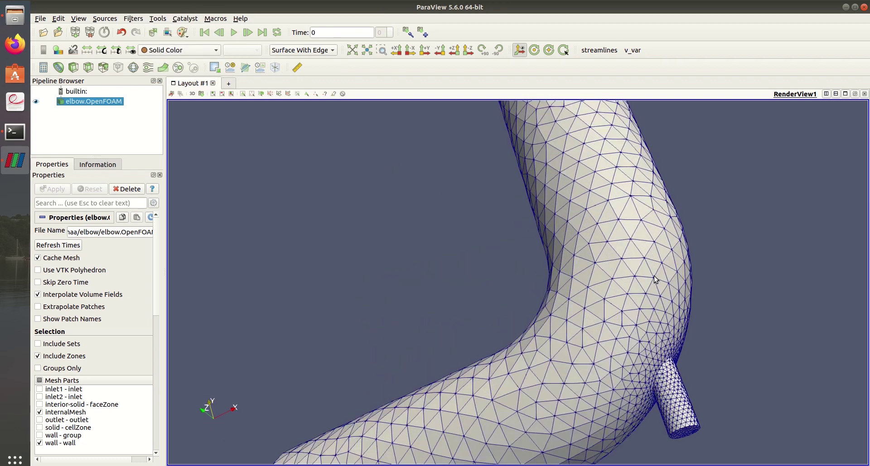
pyautogui.scroll(-5, 654, 276)
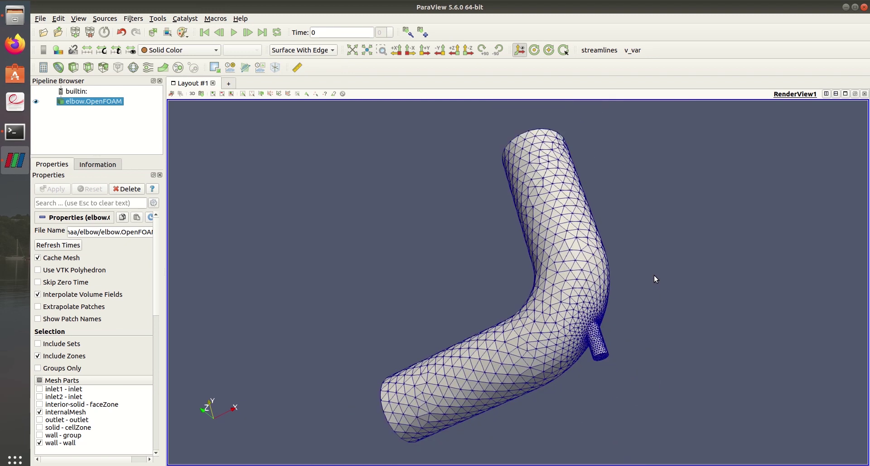
pyautogui.moveTo(654, 275); pyautogui.dragTo(770, 315)
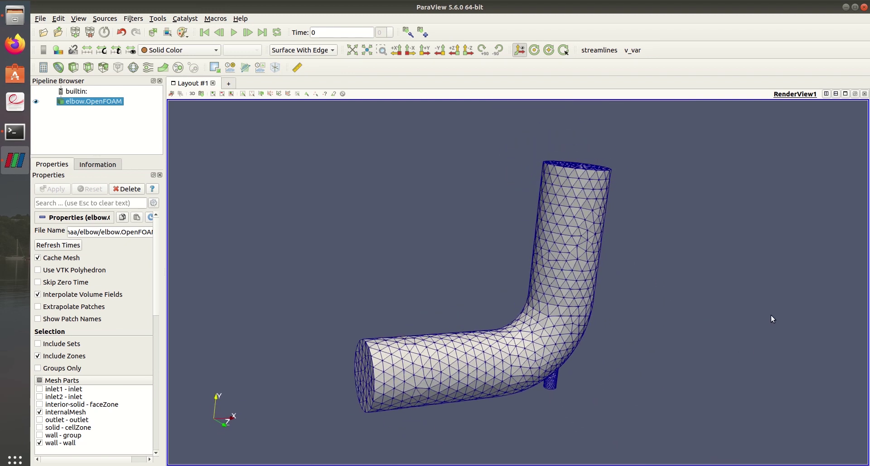
# Deselect all Mesh Parts and apply, leaving the view empty
pyautogui.moveTo(157, 310); pyautogui.dragTo(154, 338)
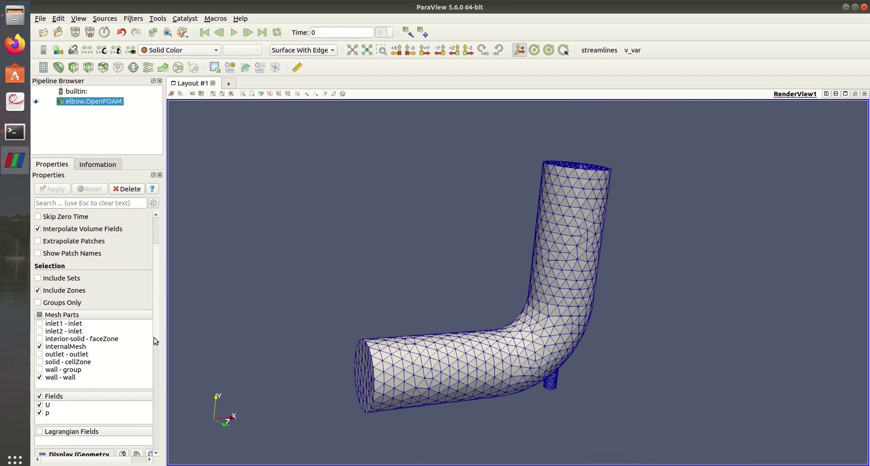
pyautogui.click(39, 315)
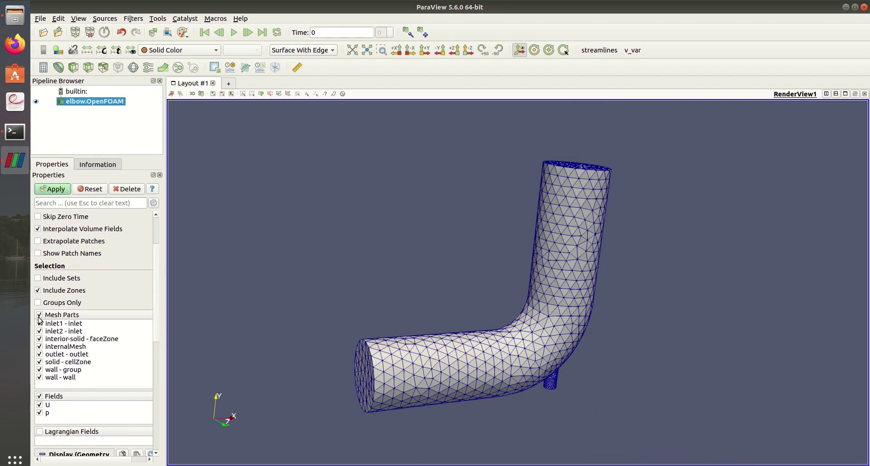
pyautogui.click(39, 323)
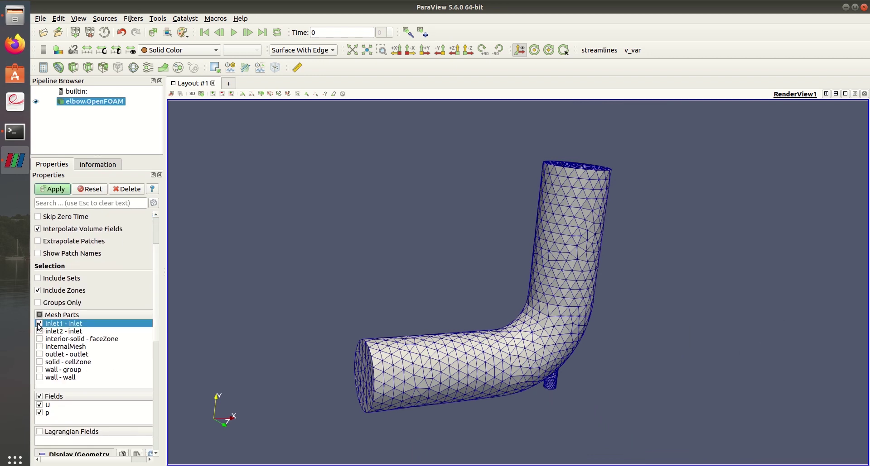
pyautogui.click(55, 193)
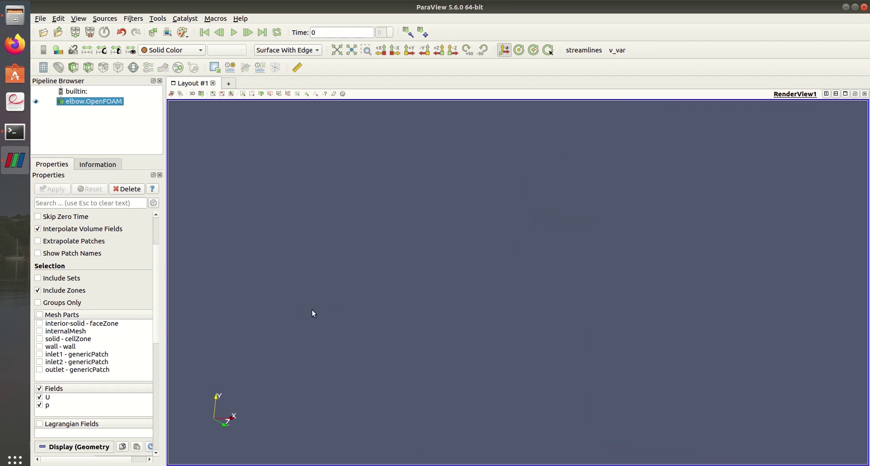
pyautogui.moveTo(312, 313)
pyautogui.mouseDown()
pyautogui.moveTo(370, 305)
pyautogui.moveTo(316, 312)
pyautogui.mouseUp()
pyautogui.scroll(2, 71, 347)
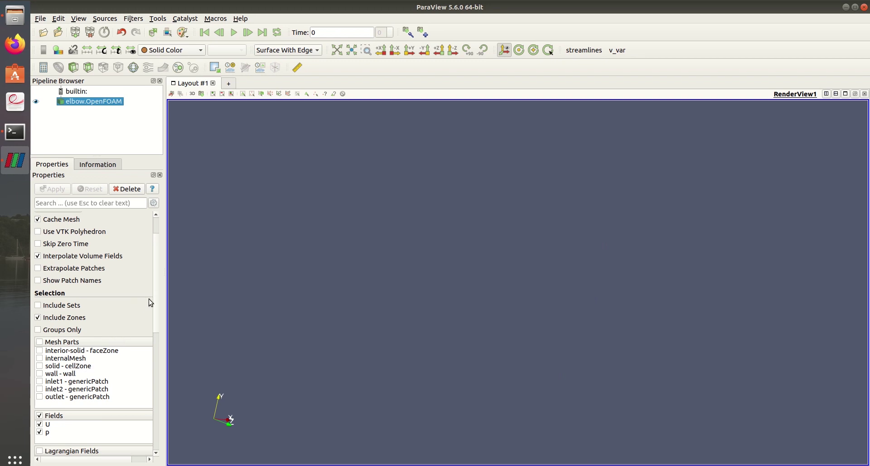
# Tick and apply the inlet1 and inlet2 patches in Mesh Parts
pyautogui.moveTo(156, 299); pyautogui.dragTo(157, 318)
pyautogui.click(40, 345)
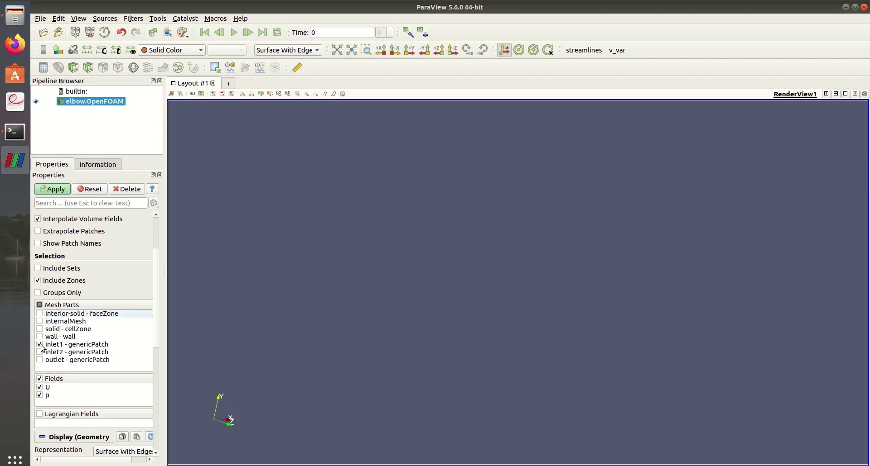
pyautogui.click(63, 190)
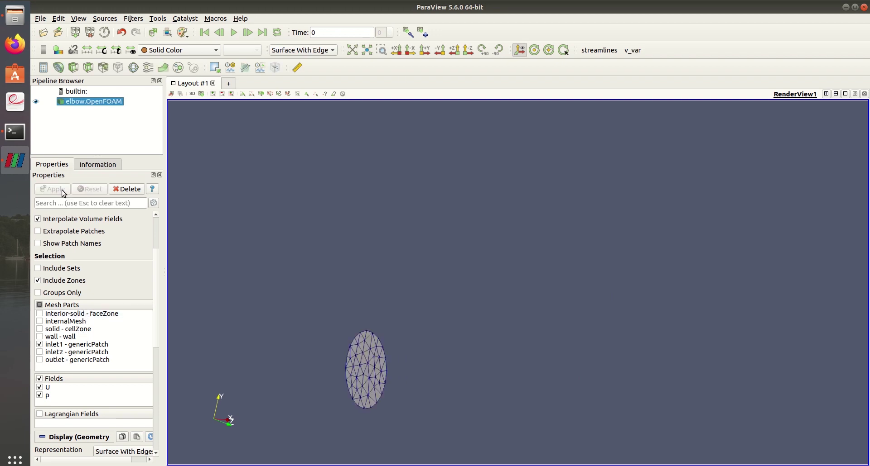
pyautogui.moveTo(347, 347)
pyautogui.mouseDown()
pyautogui.moveTo(320, 351)
pyautogui.moveTo(357, 352)
pyautogui.mouseUp()
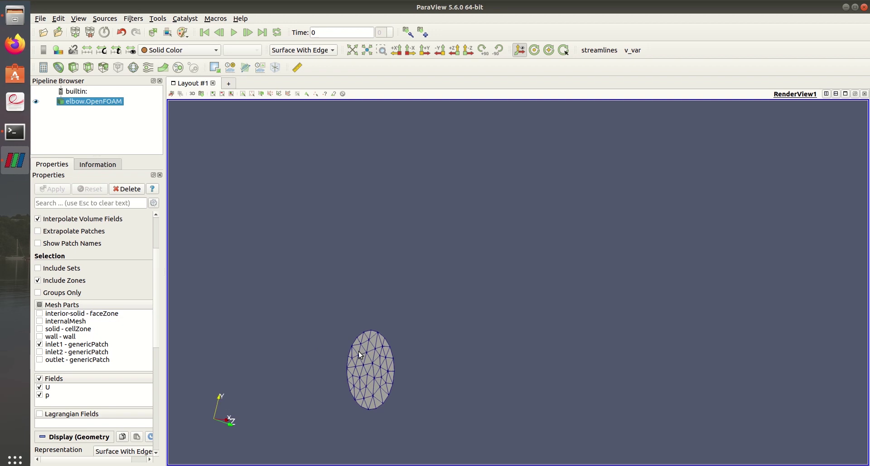
pyautogui.click(39, 353)
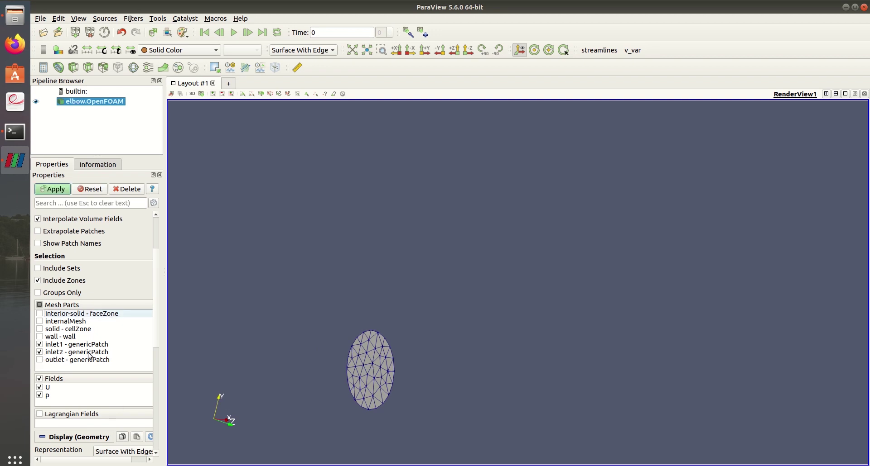
pyautogui.moveTo(422, 347)
pyautogui.mouseDown()
pyautogui.moveTo(393, 288)
pyautogui.moveTo(395, 317)
pyautogui.moveTo(424, 349)
pyautogui.mouseUp()
pyautogui.click(53, 189)
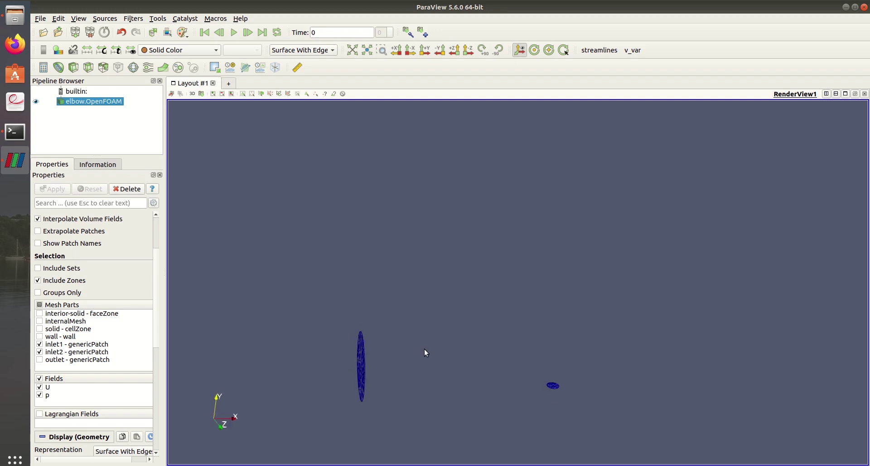
# Tick and apply the outlet and wall patches to show the full elbow surface
pyautogui.click(45, 362)
pyautogui.click(39, 360)
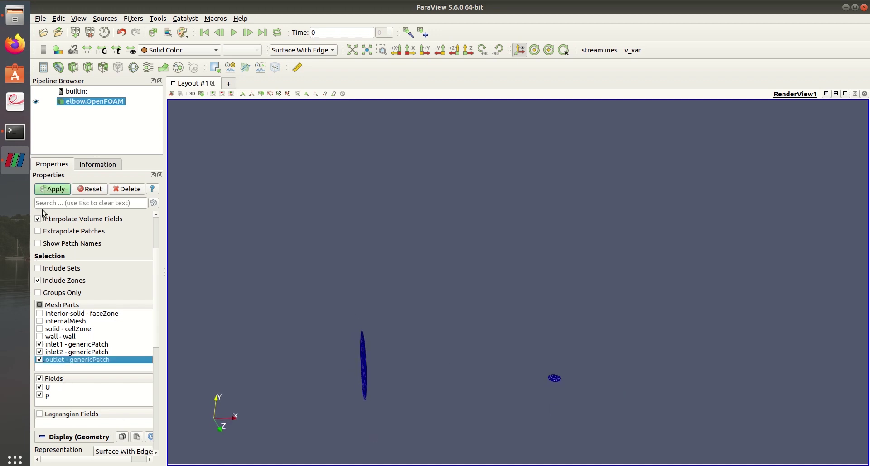
pyautogui.click(43, 190)
pyautogui.moveTo(481, 244); pyautogui.dragTo(470, 211)
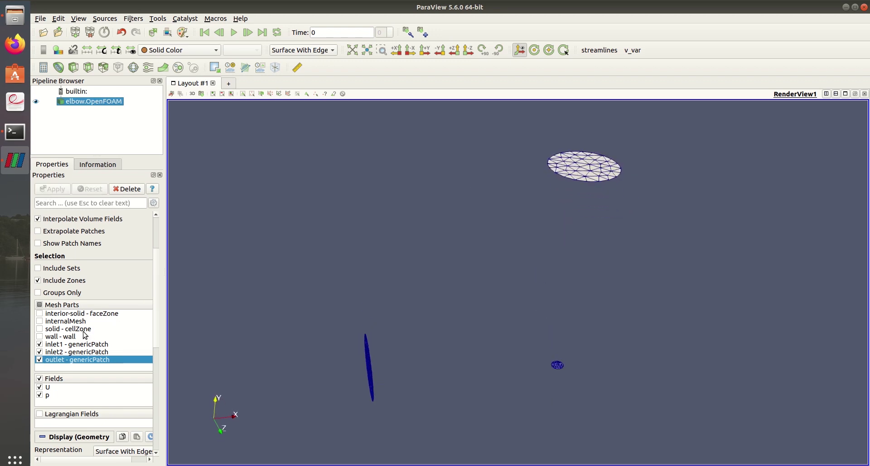
pyautogui.click(39, 337)
pyautogui.click(59, 191)
pyautogui.moveTo(450, 320); pyautogui.dragTo(446, 274)
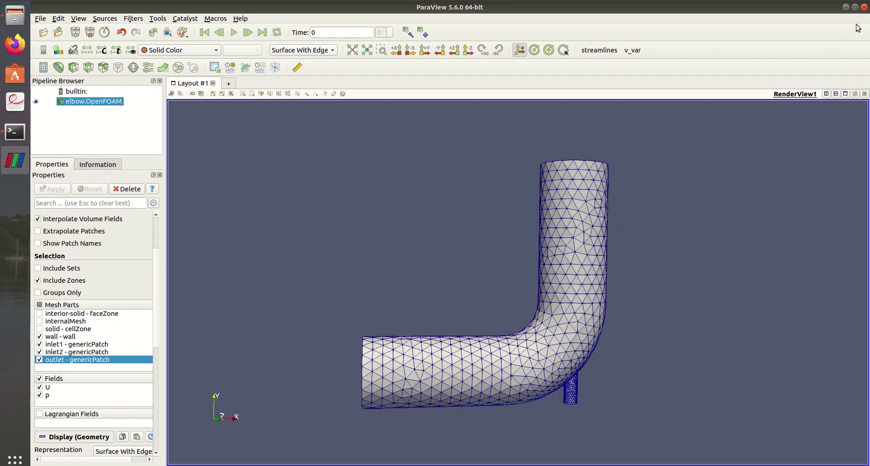
# Close ParaView and bring the file manager showing the elbow folder to the front
pyautogui.click(863, 7)
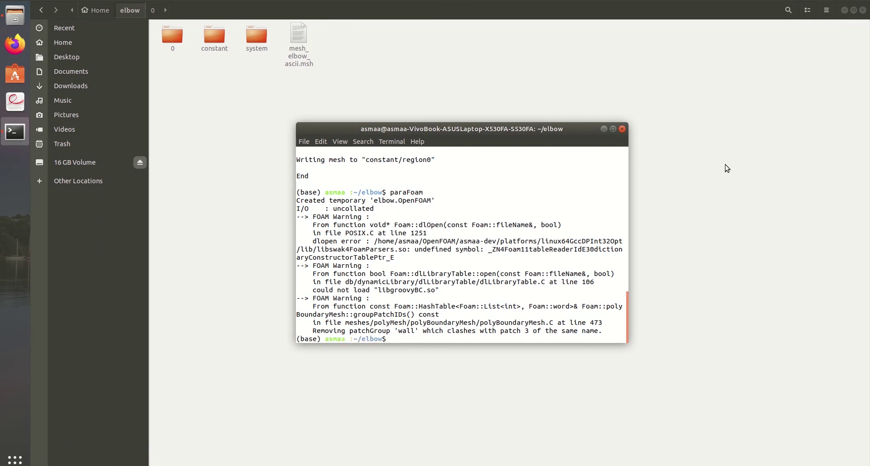
pyautogui.click(719, 219)
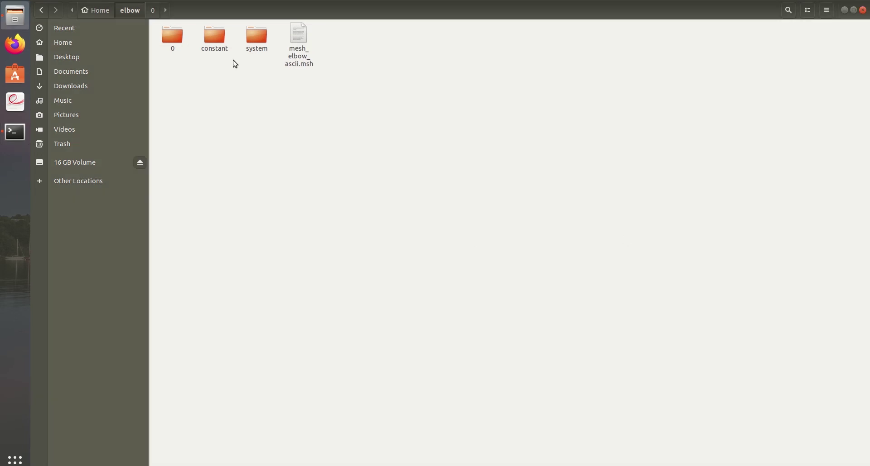